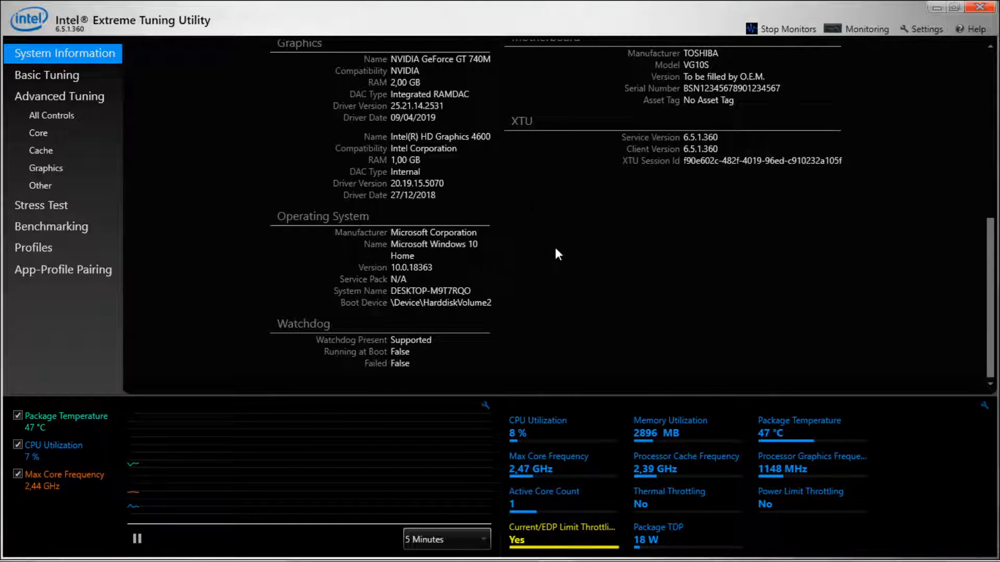
Review the processor, graphics, memory, BIOS and motherboard details in the system information.
scroll(546, 252, up, 1)
scroll(548, 257, up, 5)
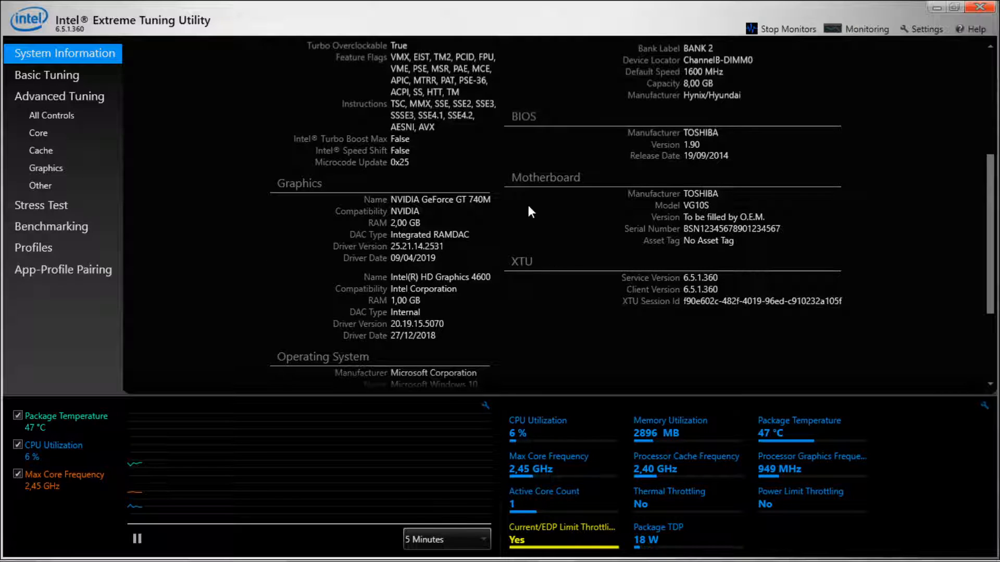
scroll(526, 247, up, 2)
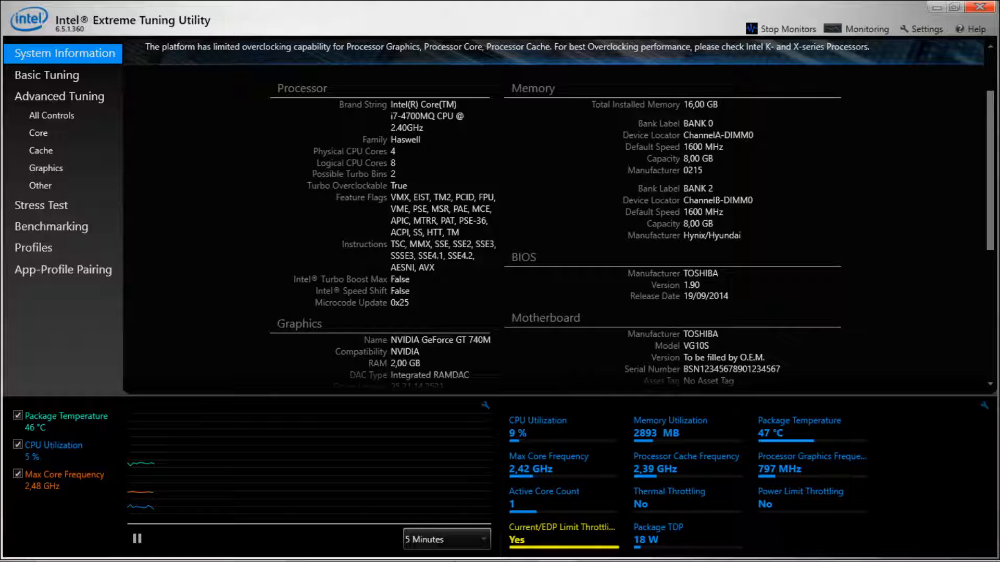
Switch to HWMonitor to check the CPU core clocks and component temperatures, and minimise it again.
mouse_move(414, 560)
click(518, 553)
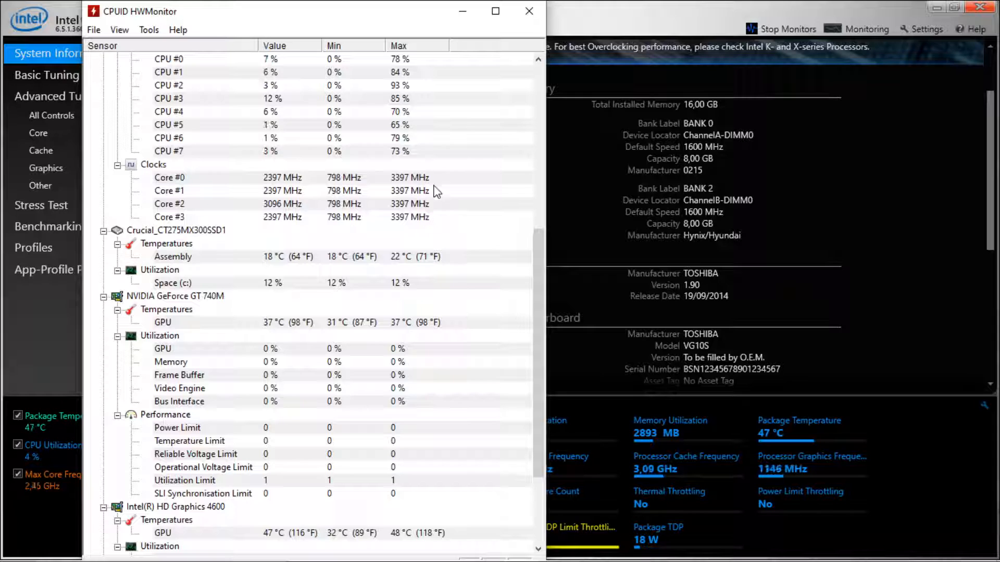
click(461, 17)
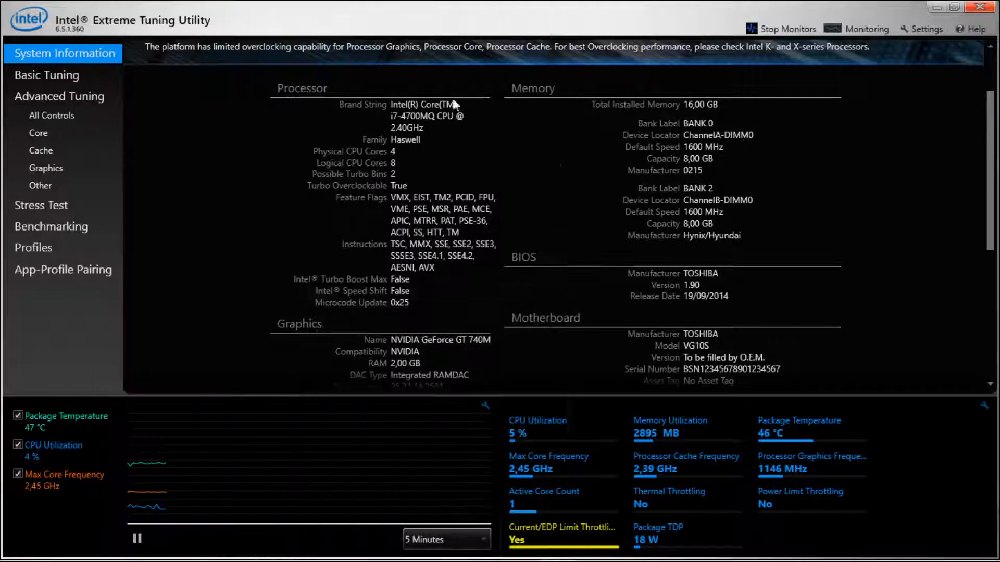
Examine the live monitor details for CPU utilization, active core count, memory utilization, throttling and package TDP.
mouse_move(561, 431)
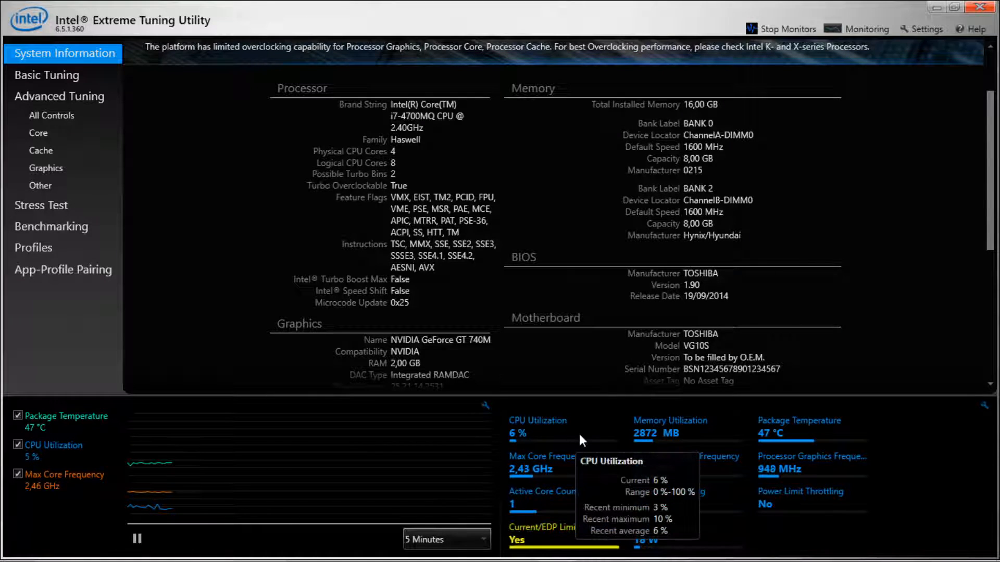
mouse_move(610, 471)
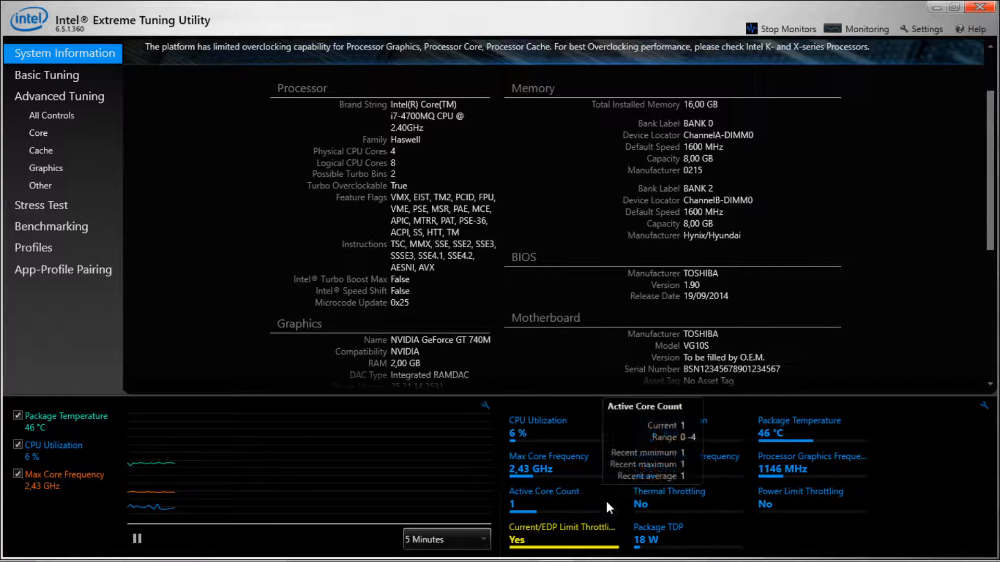
mouse_move(580, 533)
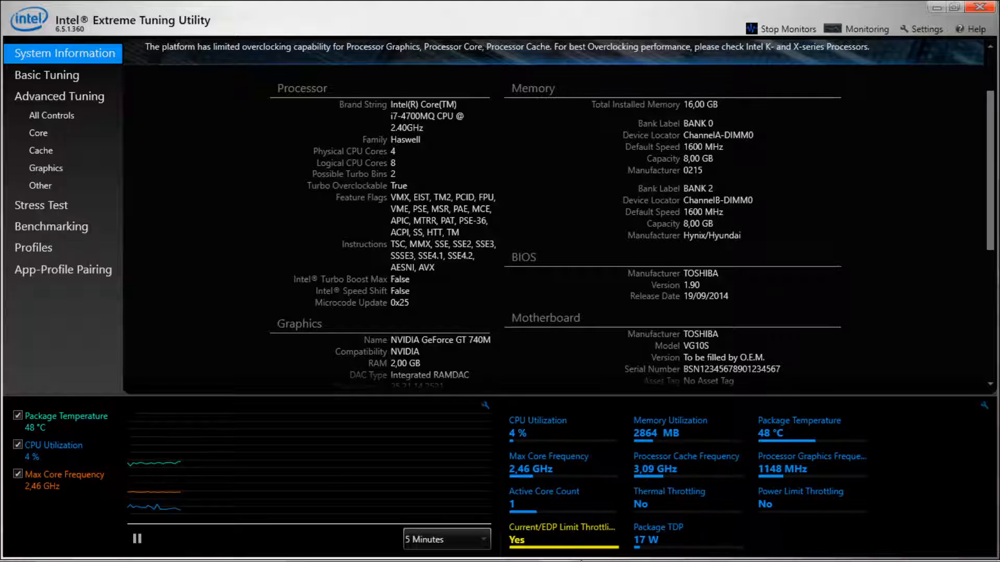
mouse_move(715, 560)
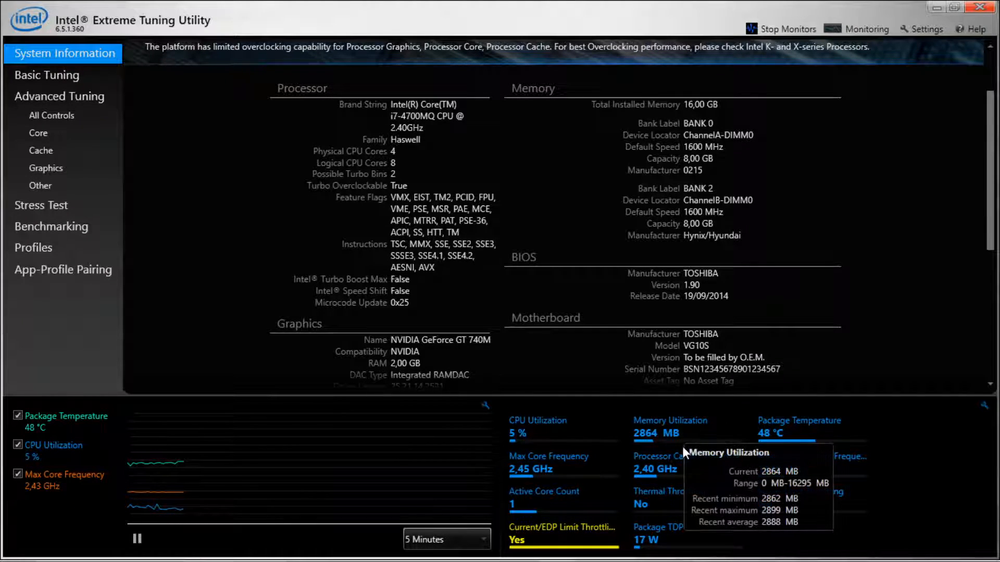
mouse_move(697, 465)
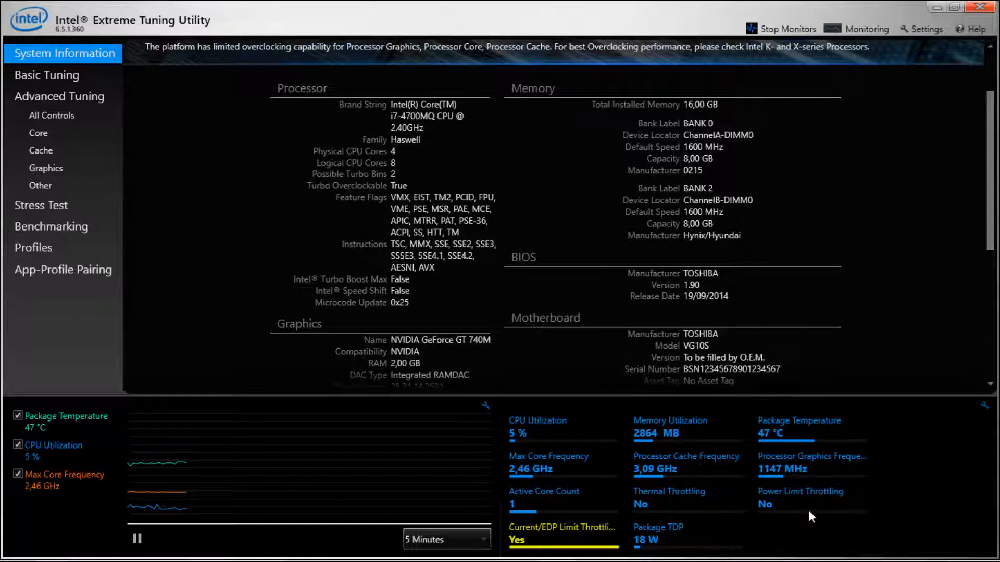
mouse_move(714, 534)
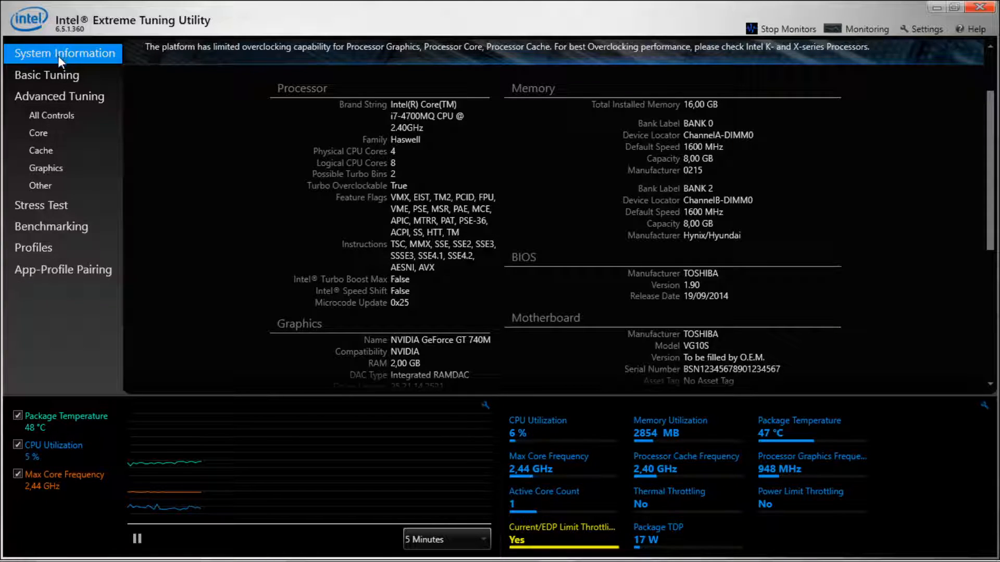
Open Basic Tuning and review its benchmark, overclocking ratio and performance improvement steps.
click(55, 73)
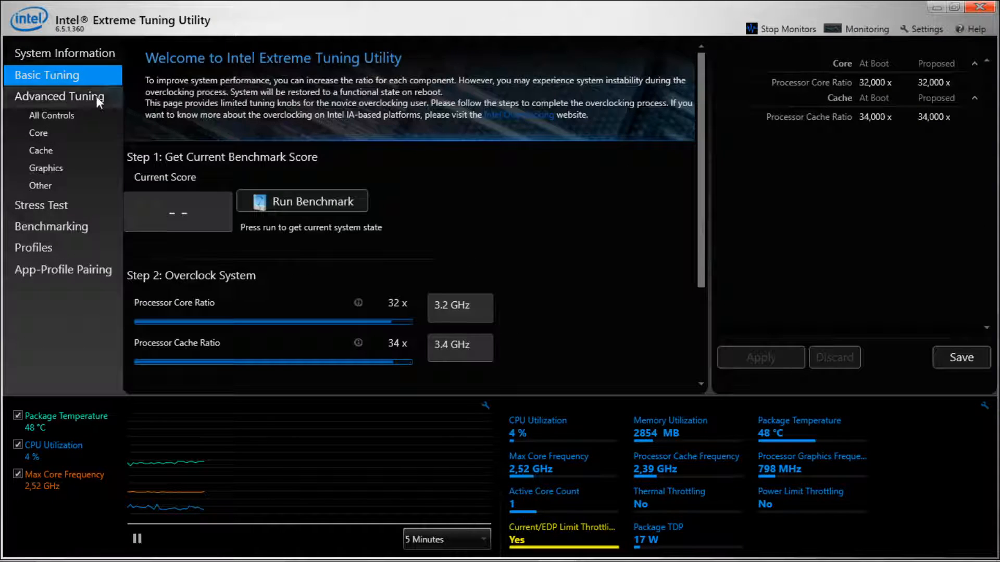
drag(702, 185, 676, 190)
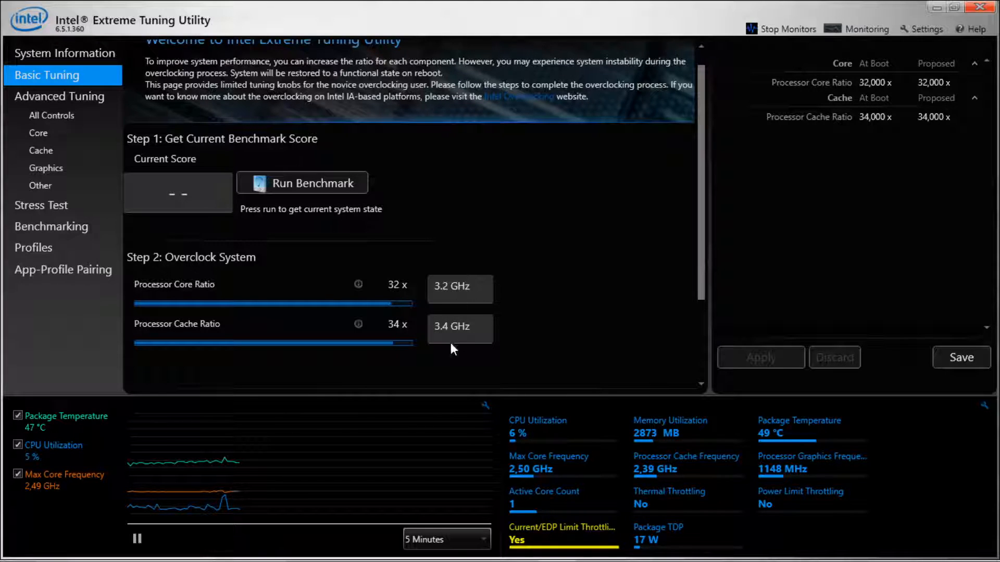
scroll(705, 251, down, 3)
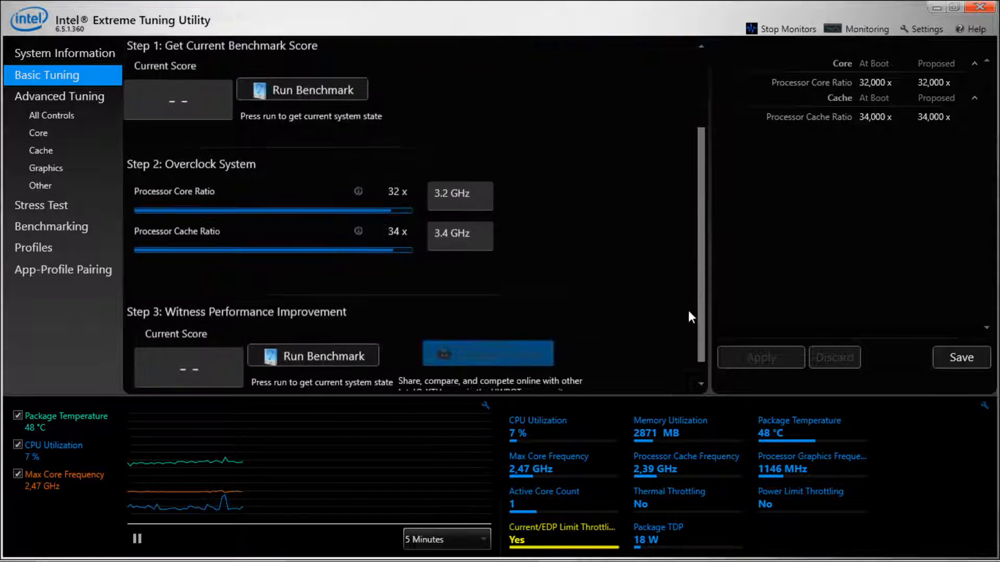
scroll(687, 327, up, 4)
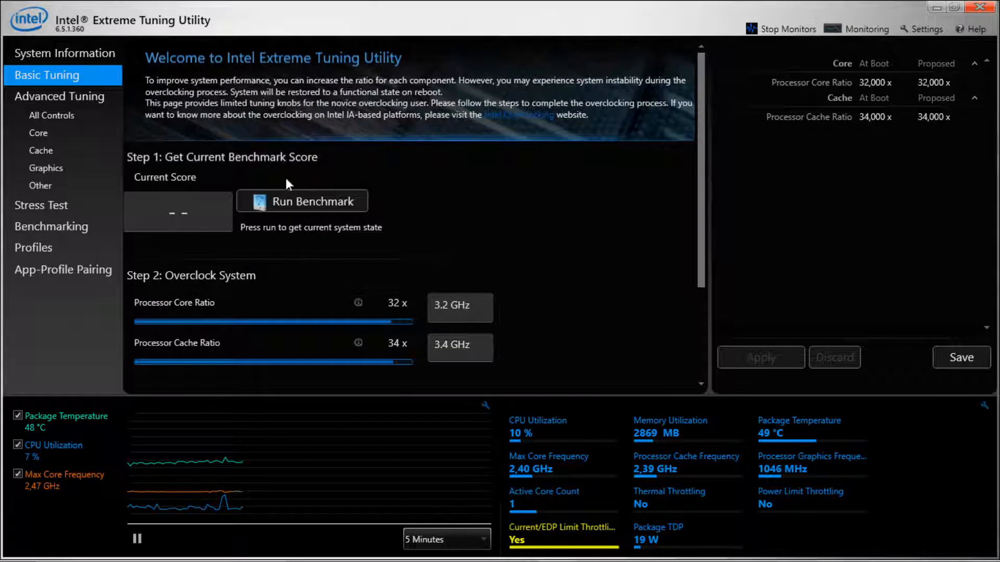
scroll(703, 248, down, 3)
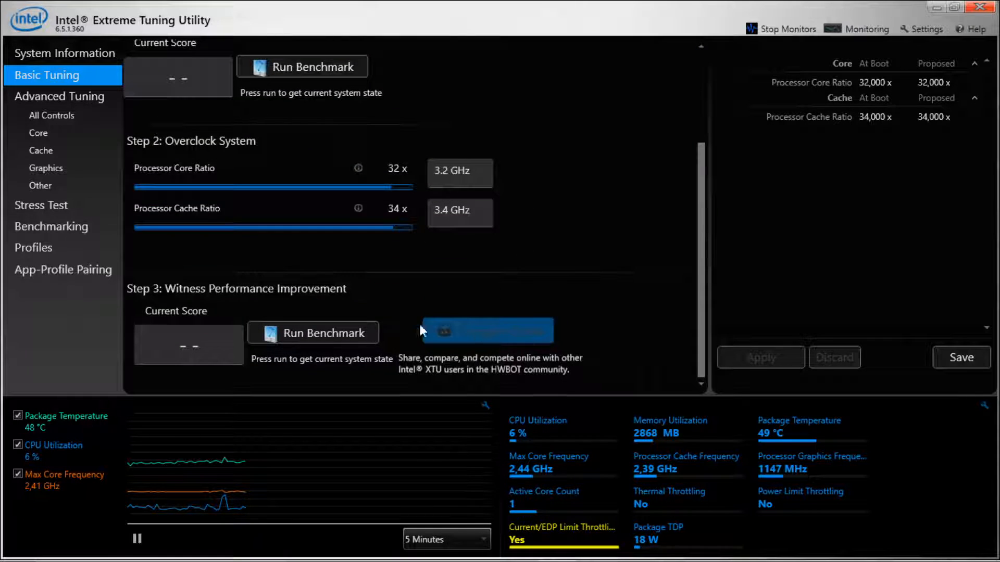
drag(699, 236, 692, 168)
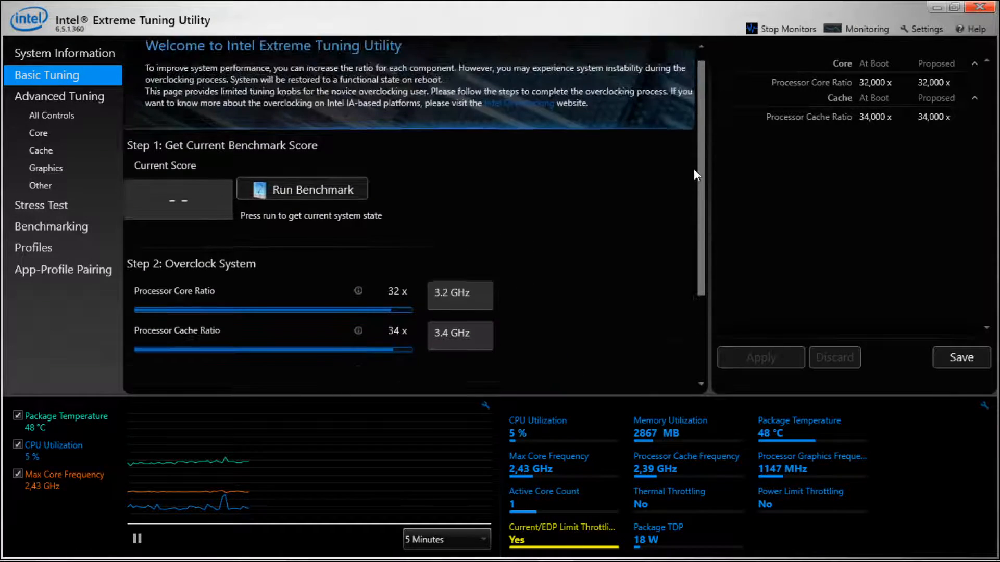
Open Advanced Tuning, agree to the clock and voltage warning, and show all controls.
click(75, 98)
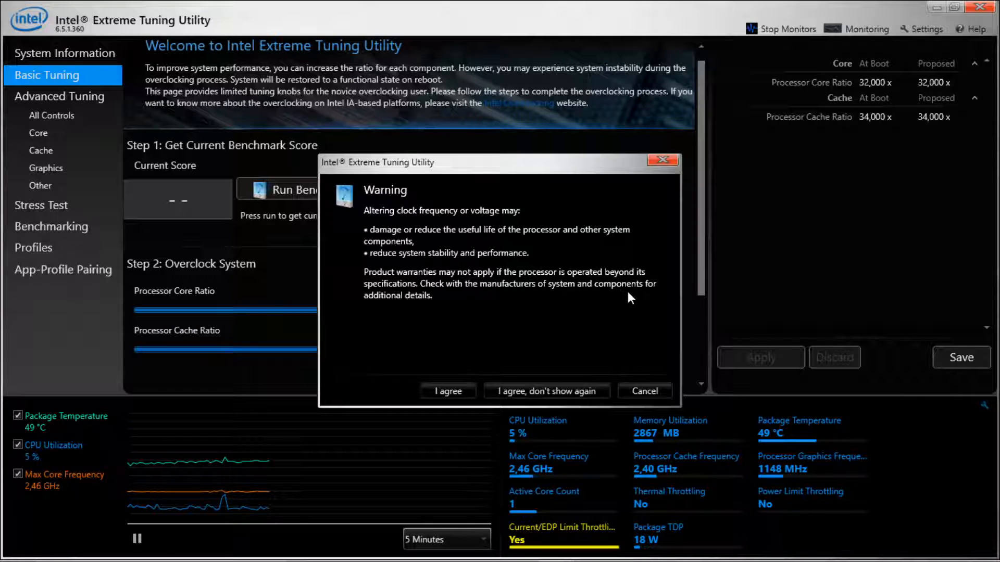
click(469, 391)
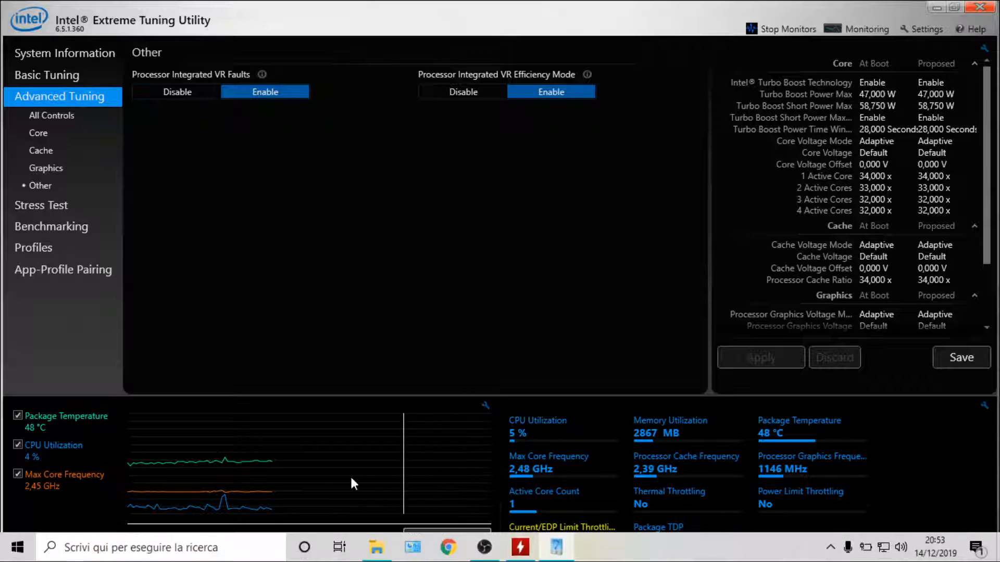
click(51, 116)
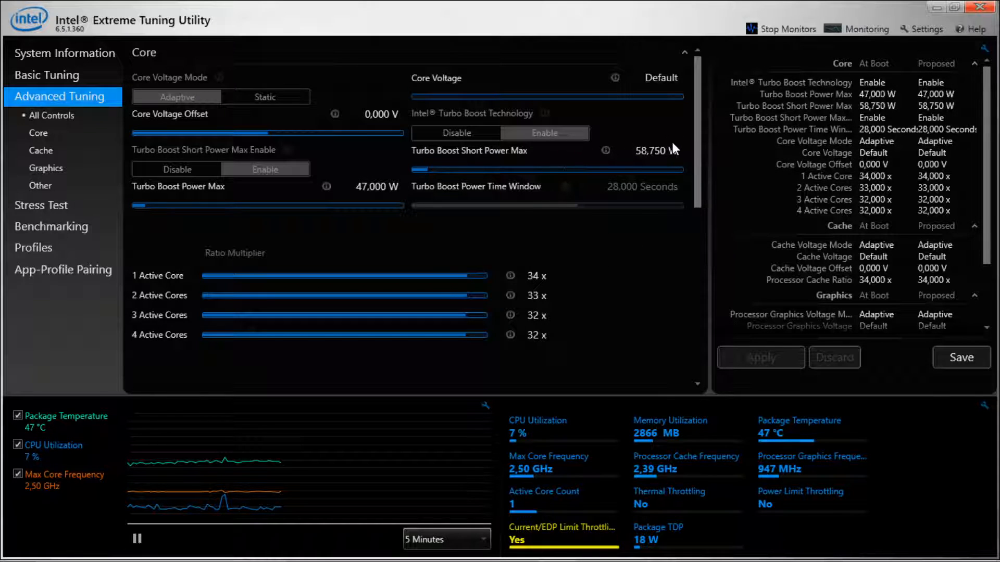
Review the Core, Cache, Graphics and Other settings in the full list of advanced controls.
mouse_move(697, 162)
mouse_down()
mouse_move(691, 276)
mouse_move(687, 258)
mouse_move(694, 332)
mouse_move(704, 267)
mouse_move(697, 144)
mouse_up()
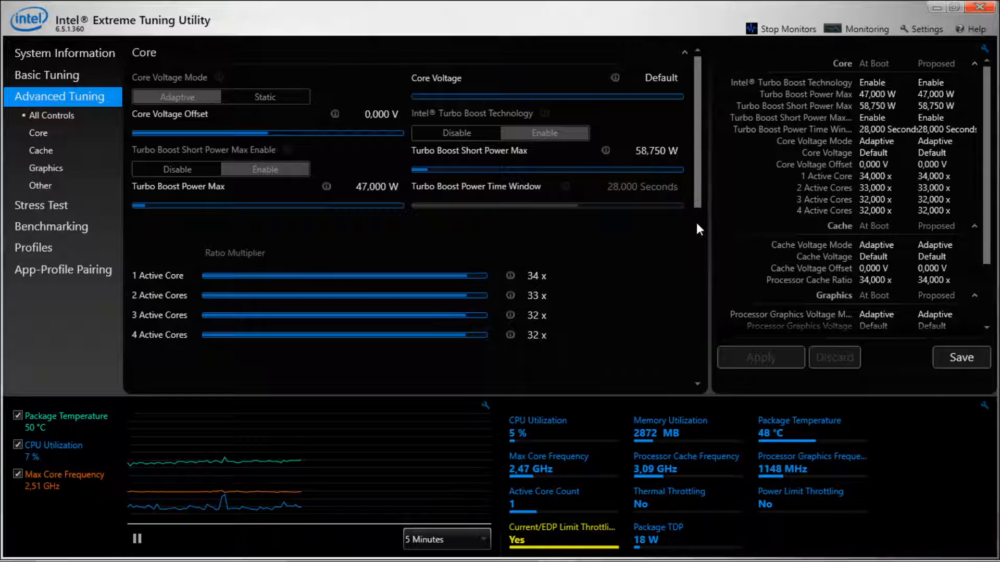
drag(698, 186, 714, 330)
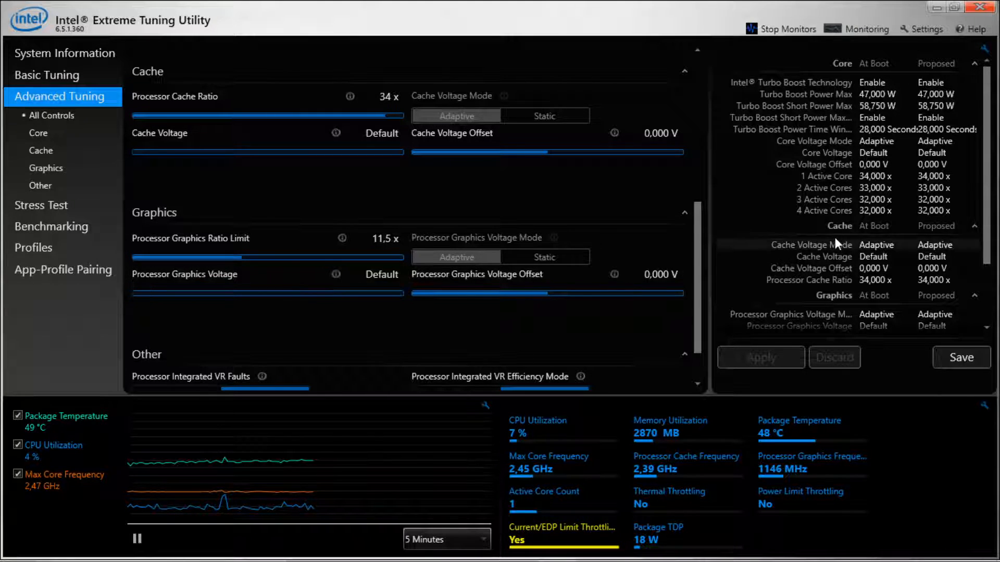
drag(698, 259, 697, 295)
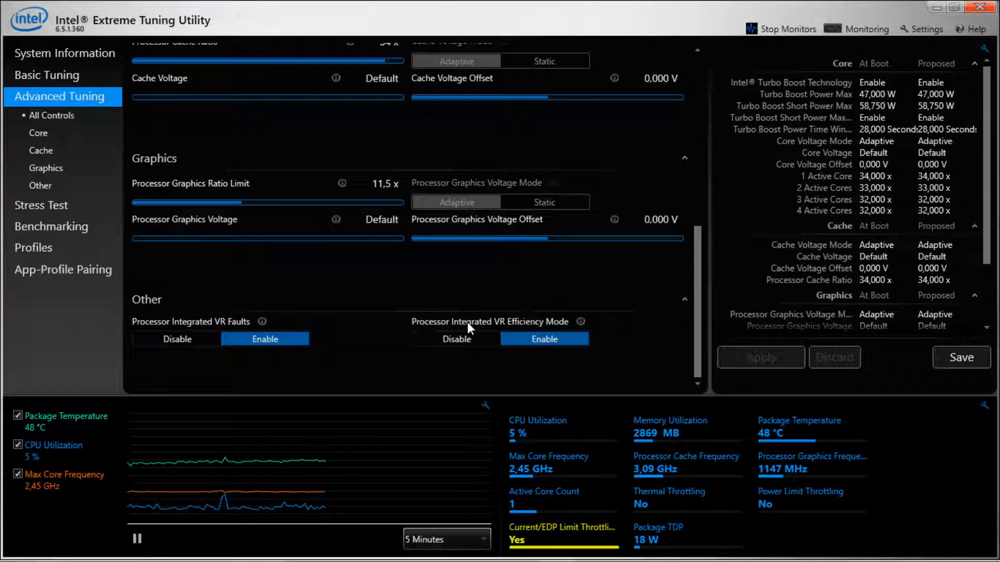
View the separate Core, Cache, Graphics and Other pages of Advanced Tuning one after another.
click(48, 135)
click(51, 123)
click(46, 136)
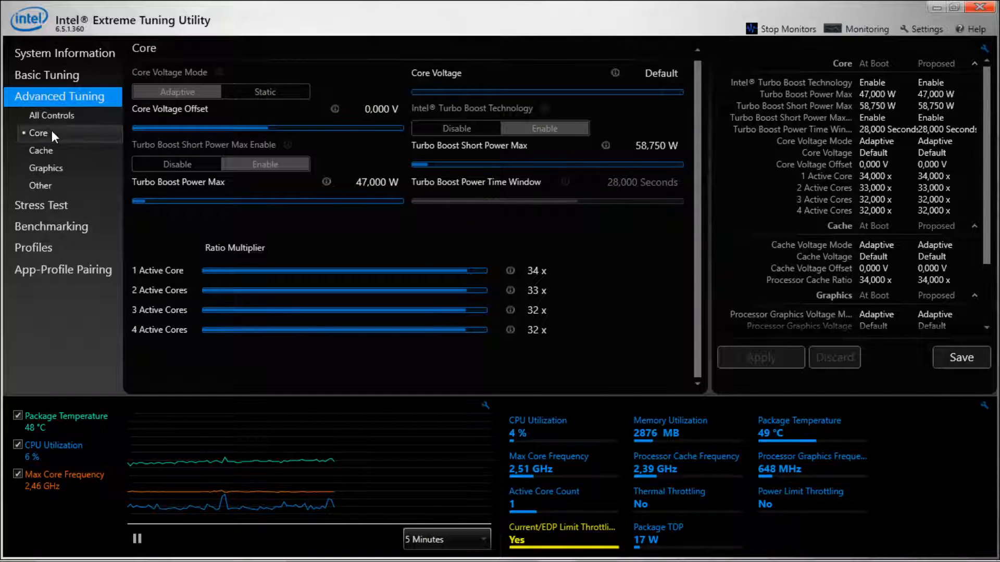
click(58, 148)
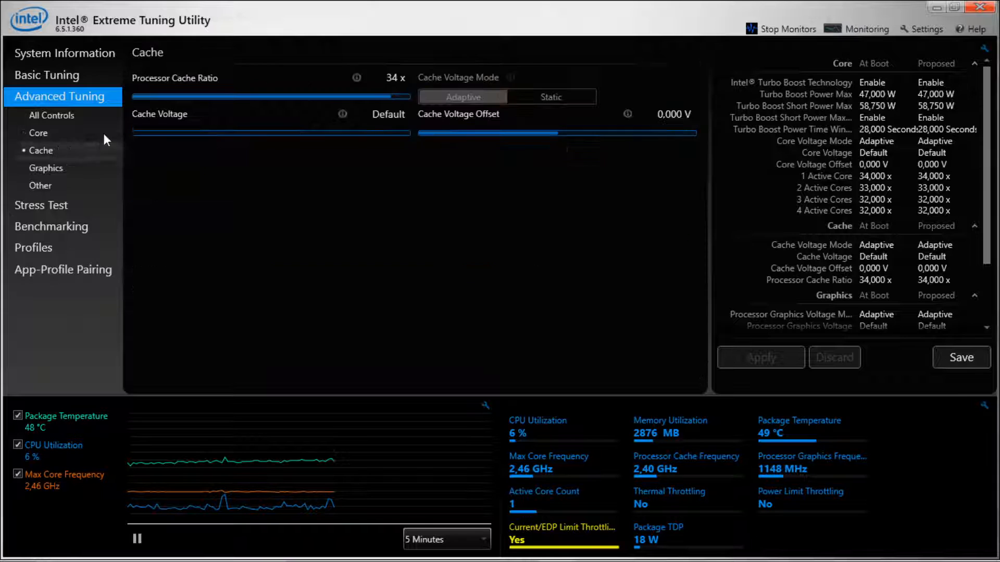
click(45, 167)
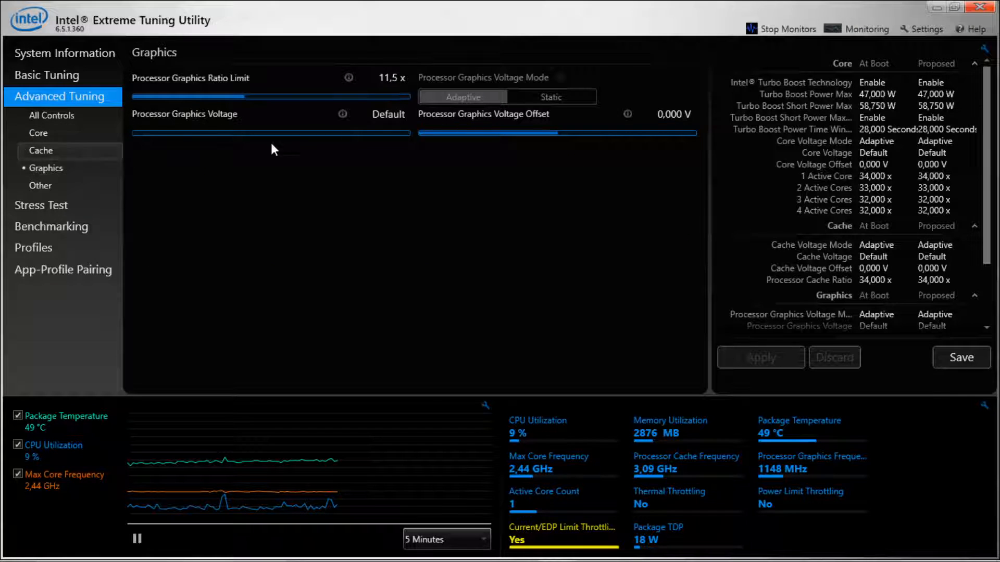
click(45, 184)
Look through the Stress Test, Benchmarking, Profiles and App-Profile Pairing pages.
click(55, 202)
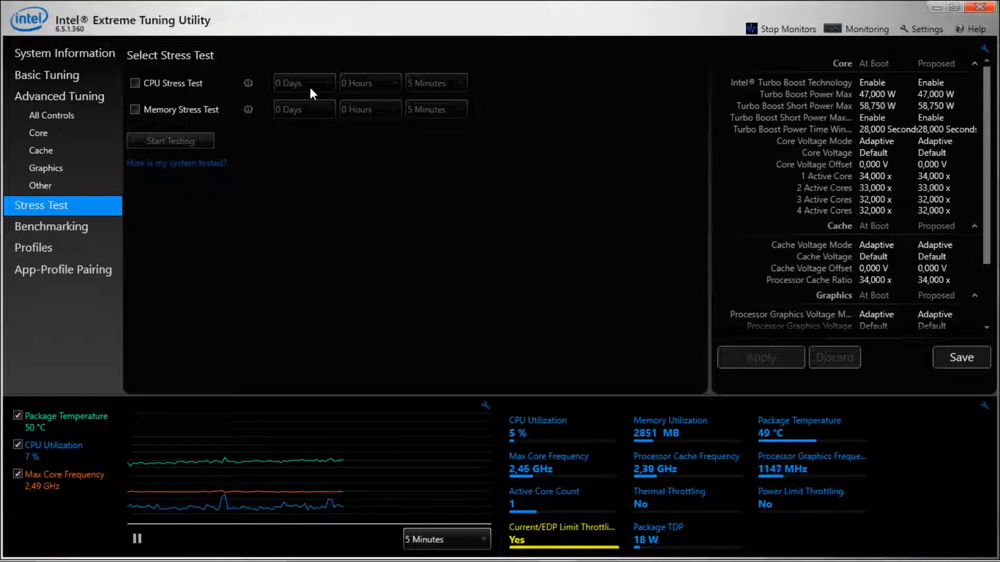
click(56, 224)
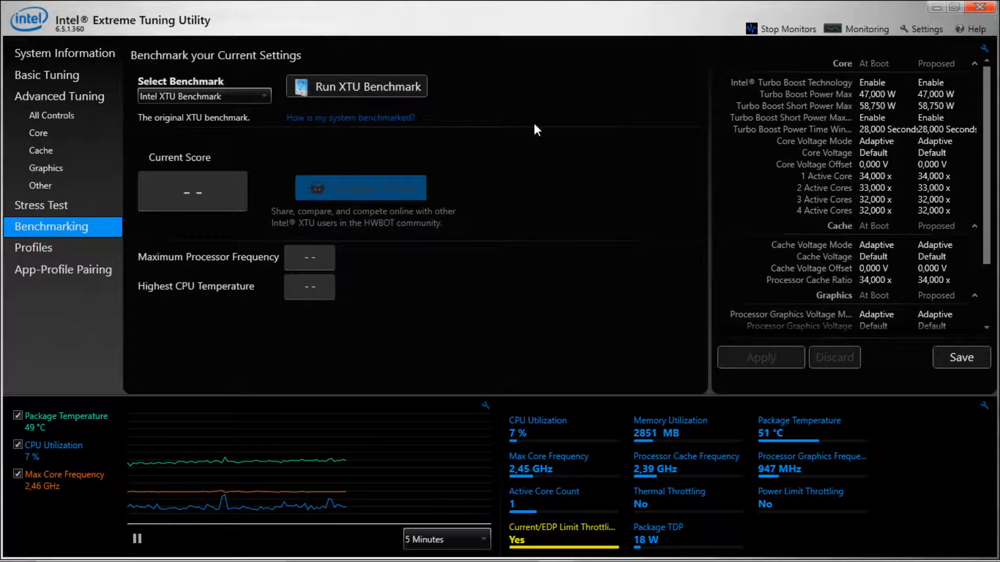
click(40, 247)
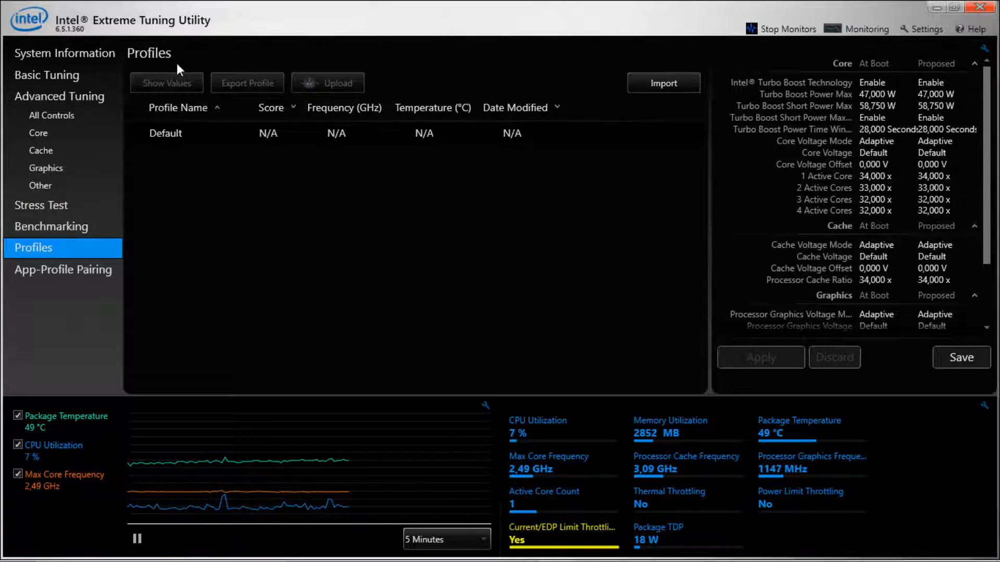
click(56, 264)
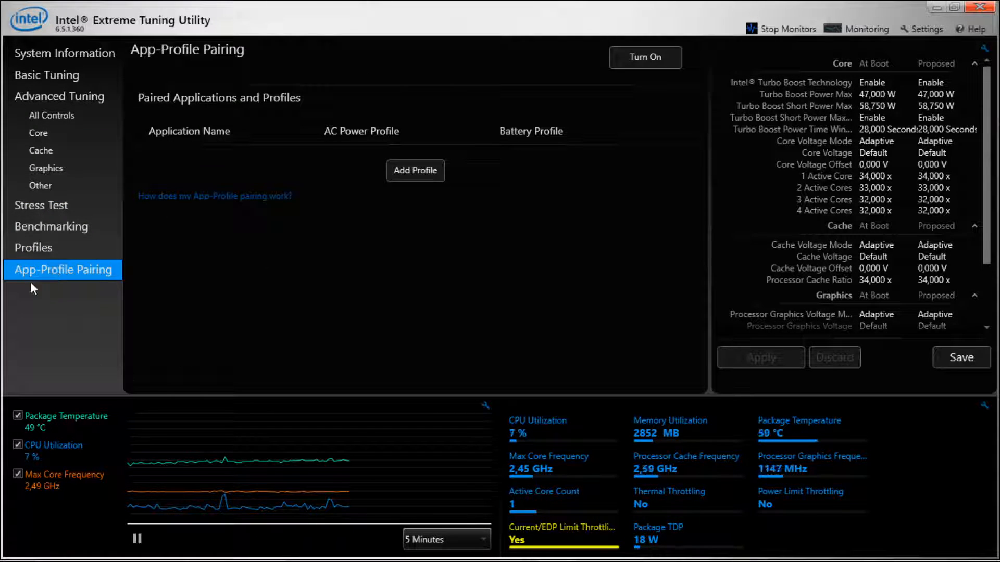
Return to the Basic Tuning page after a brief look at all advanced controls.
click(55, 112)
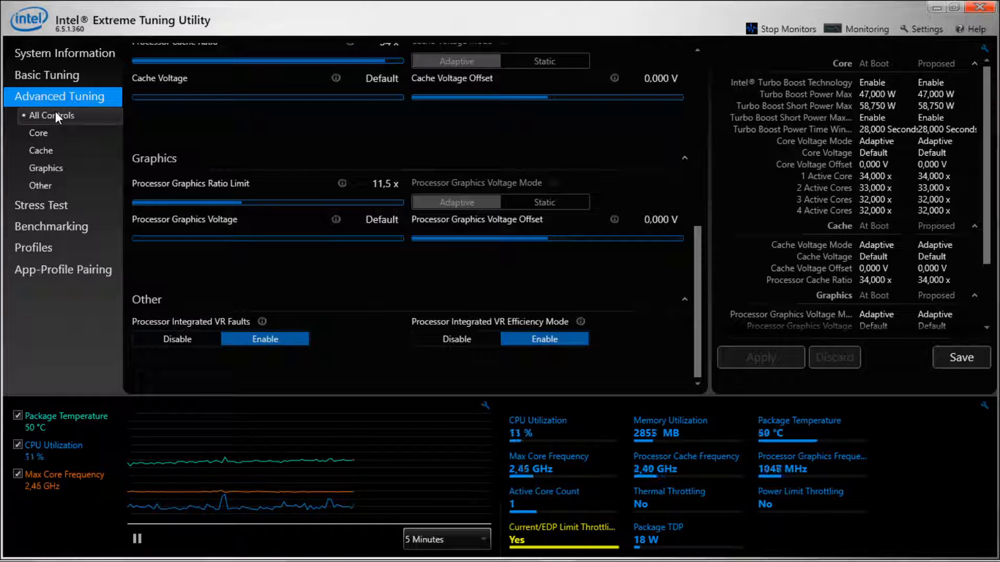
click(50, 79)
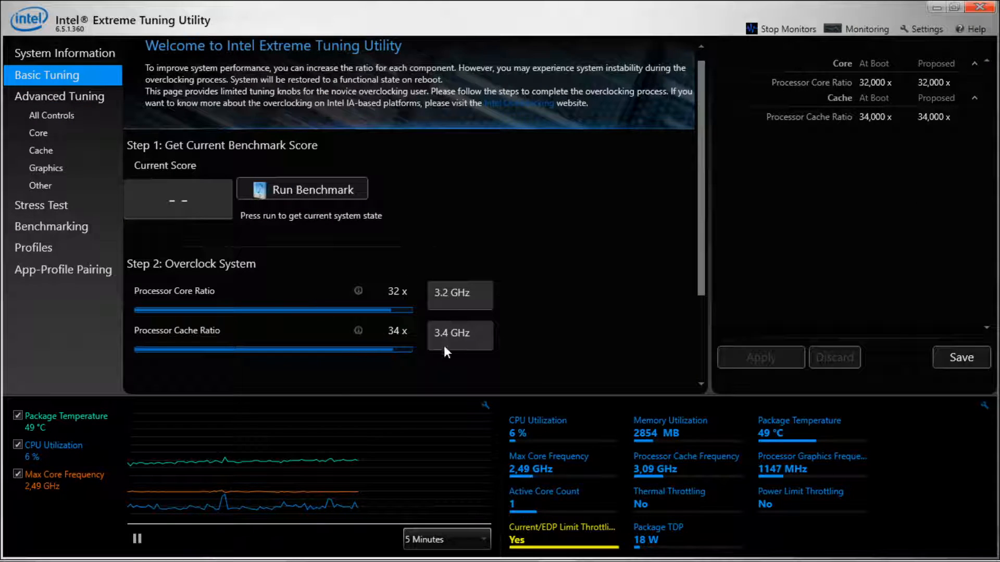
Bring up HWMonitor, place its window beside the Basic Tuning settings, and collapse the processor's Voltages group.
click(520, 546)
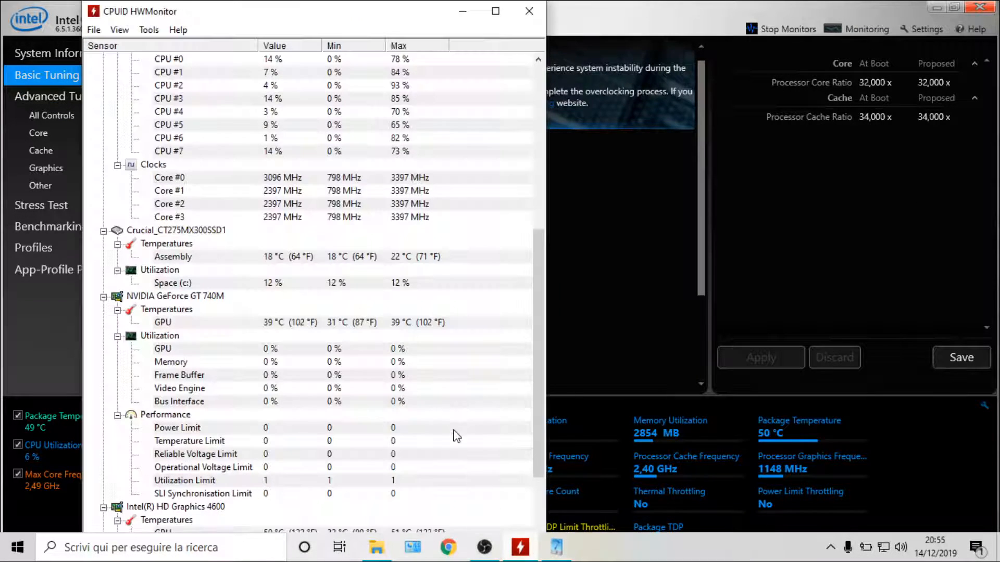
drag(311, 19, 781, 30)
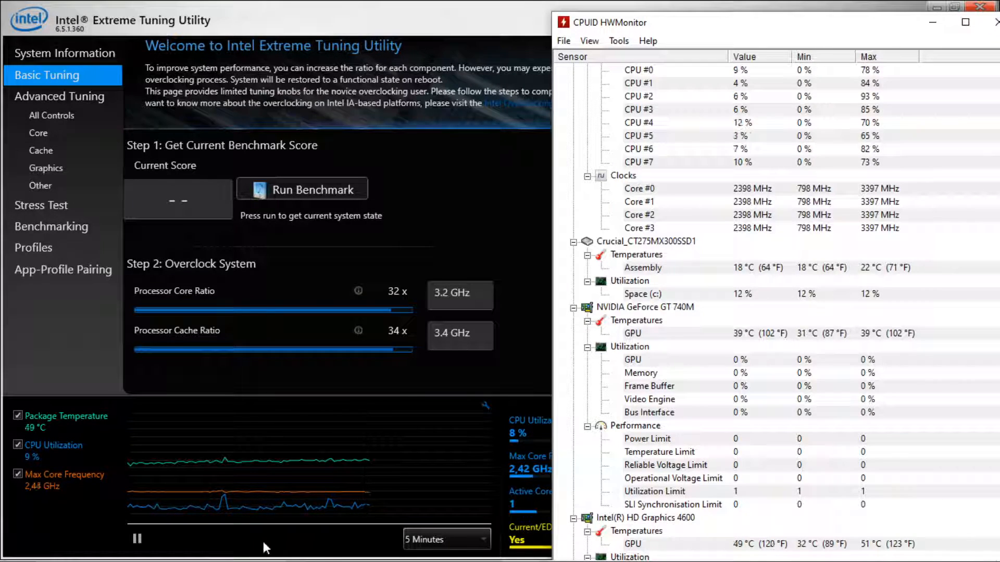
scroll(754, 208, up, 8)
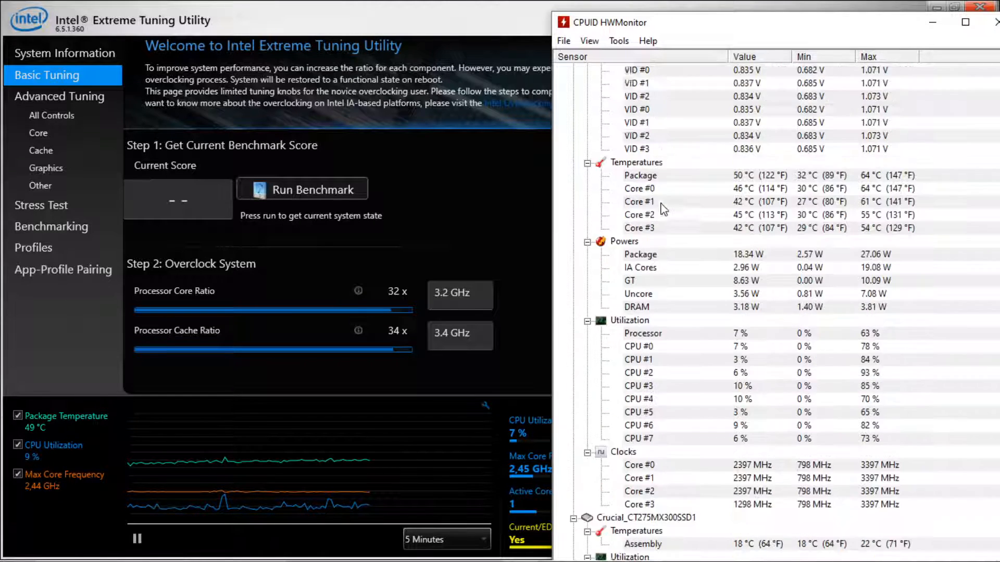
click(587, 98)
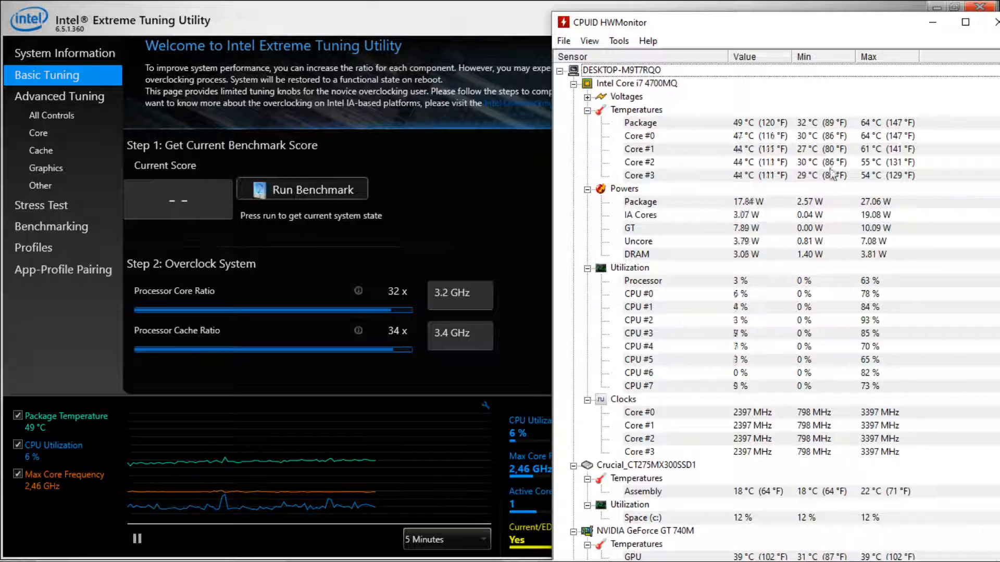
Clear HWMonitor's recorded Min/Max values and collapse the processor's Powers group.
click(589, 41)
click(606, 58)
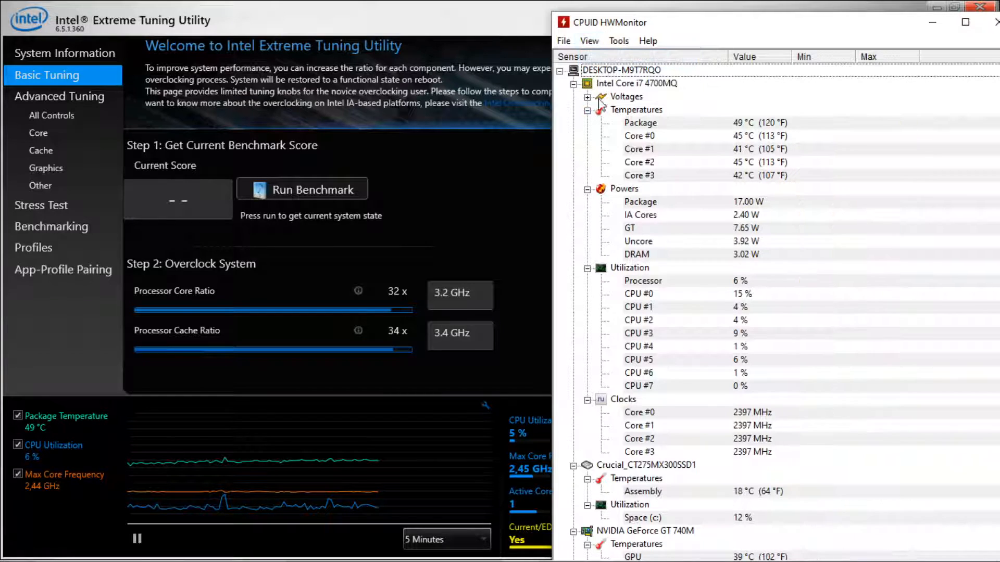
click(587, 189)
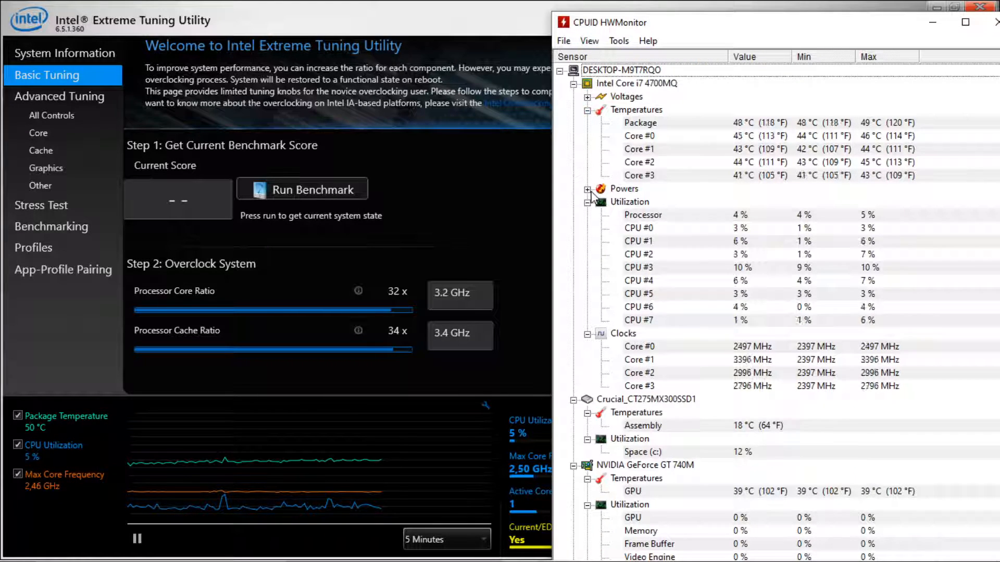
Collapse all device groups below the processor, including the Crucial SSD, NVIDIA GeForce GT 740M, Intel HD Graphics 4600 and G71C000FP210.
click(573, 399)
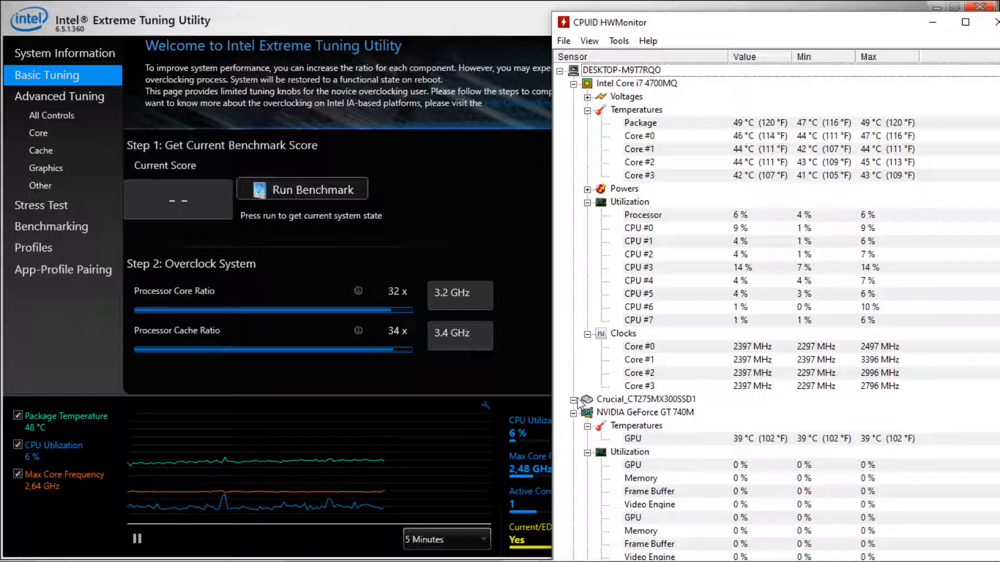
click(573, 412)
click(574, 425)
click(573, 425)
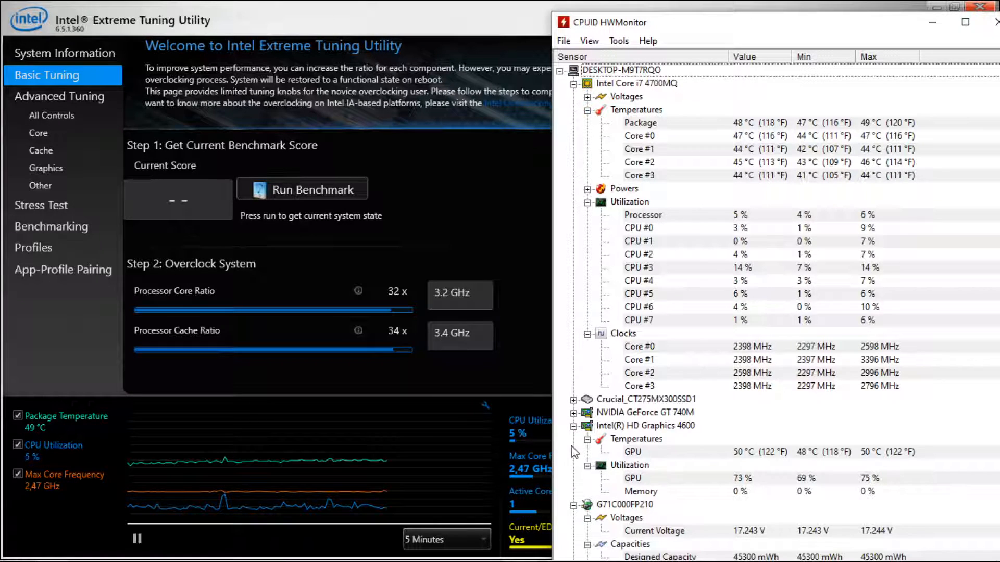
click(574, 426)
click(573, 439)
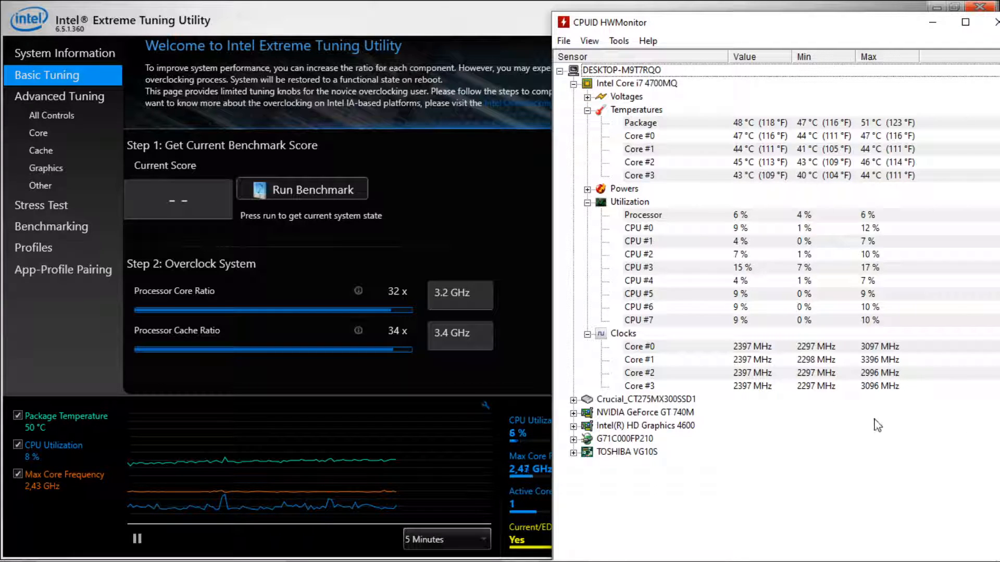
Recheck the processor's temperatures and clocks in HWMonitor and minimize it to return to the Basic Tuning page.
click(929, 26)
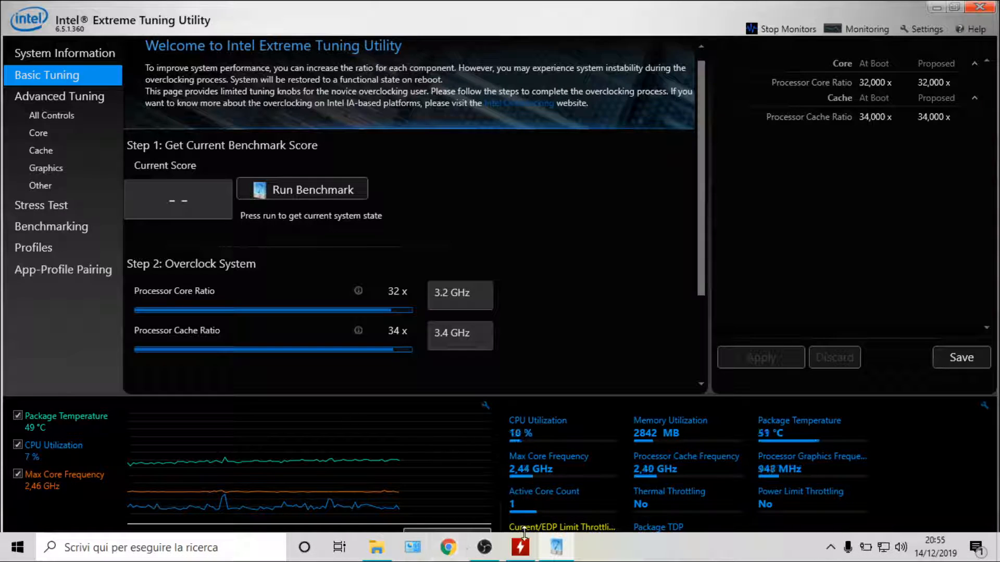
click(520, 546)
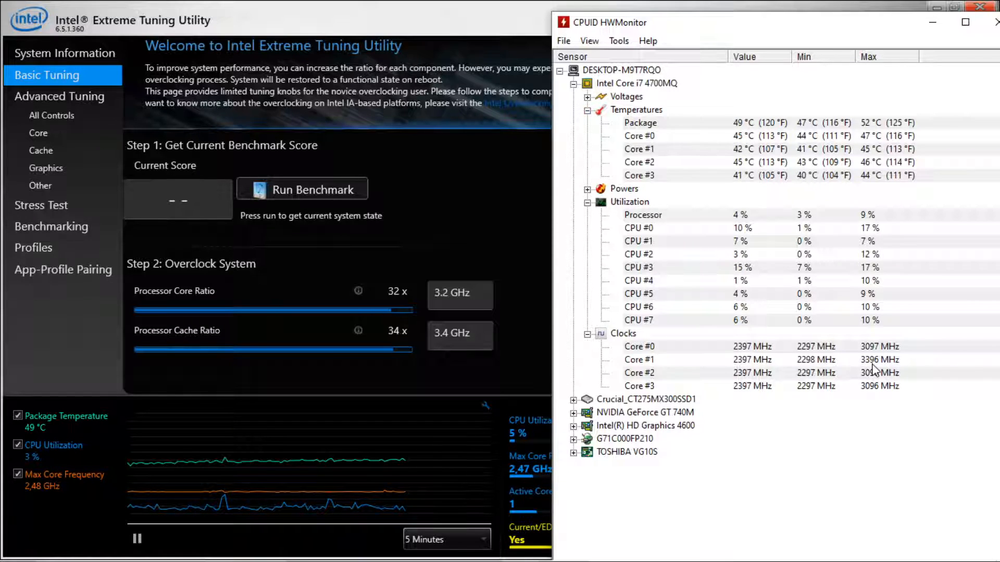
click(932, 22)
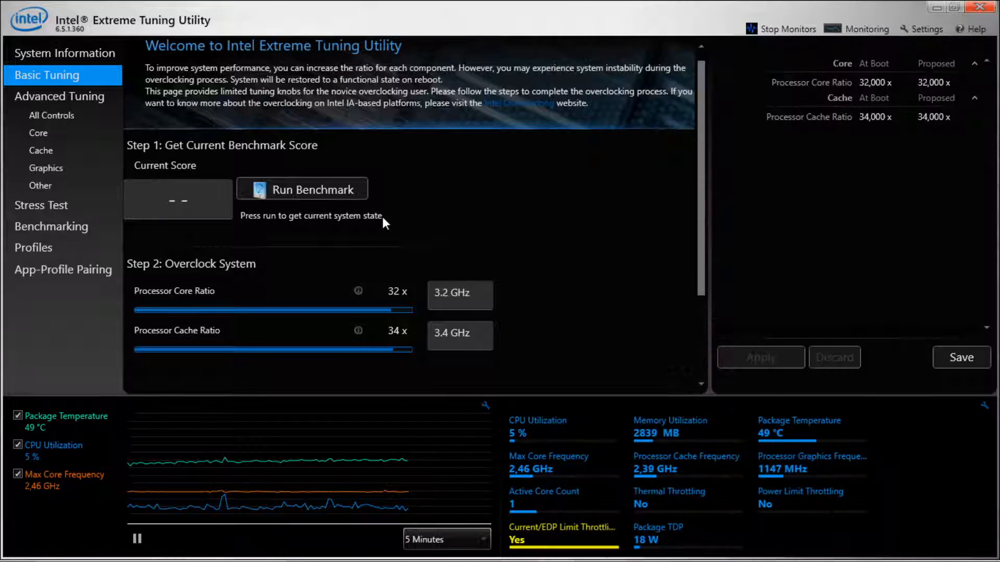
Raise the Processor Core Ratio to 34 x and the Processor Cache Ratio to 36 x, and apply the changes.
mouse_move(403, 308)
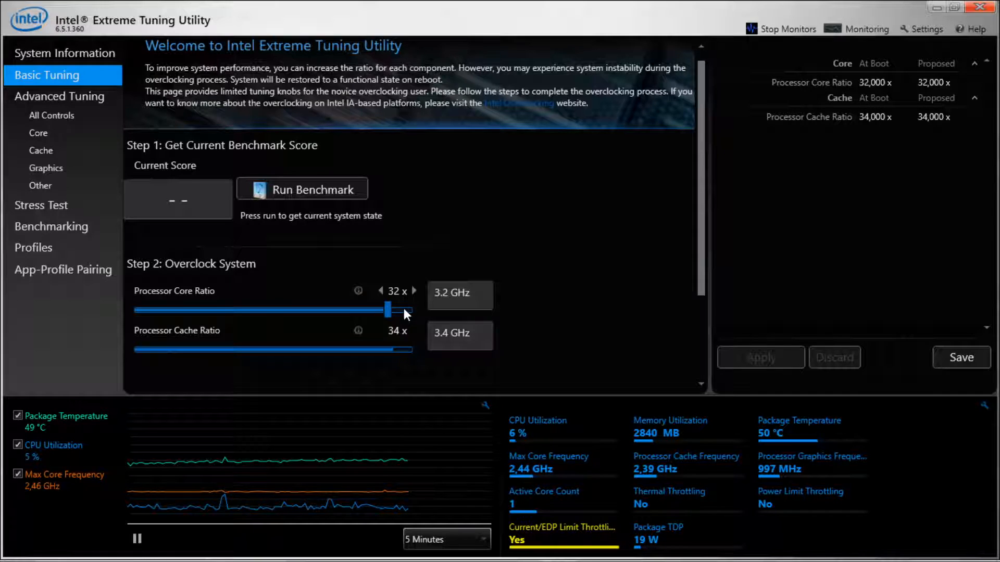
click(404, 309)
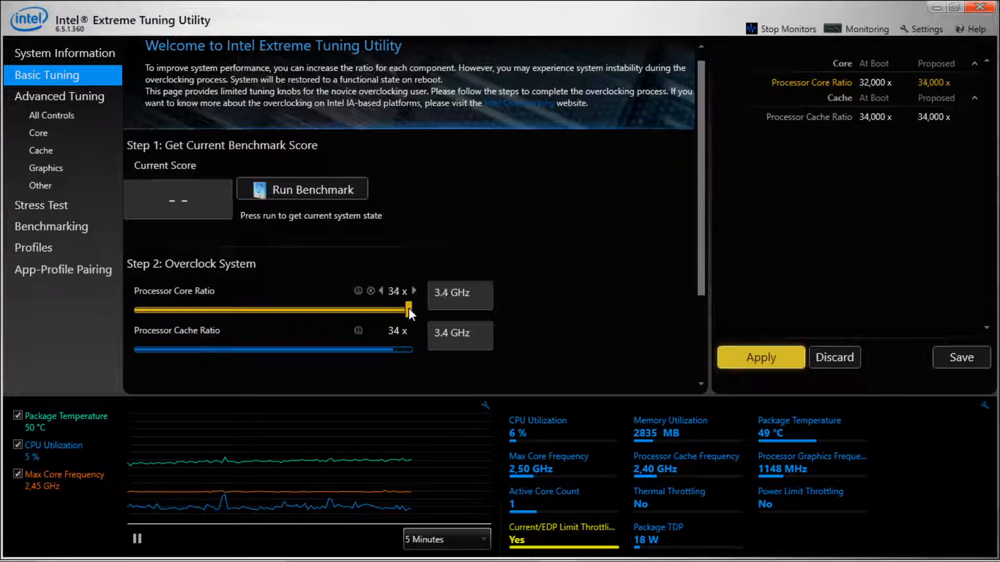
click(410, 348)
click(409, 349)
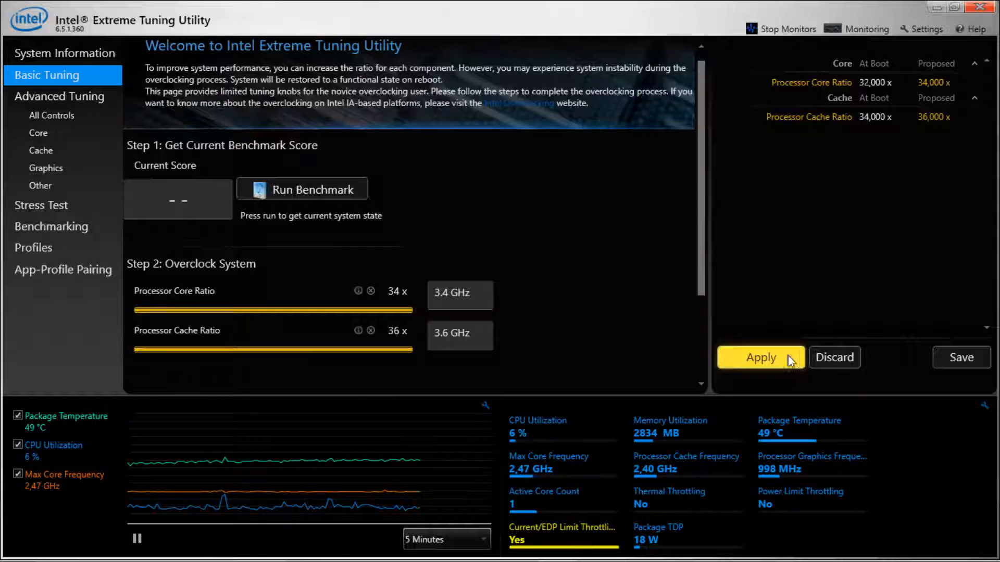
click(756, 355)
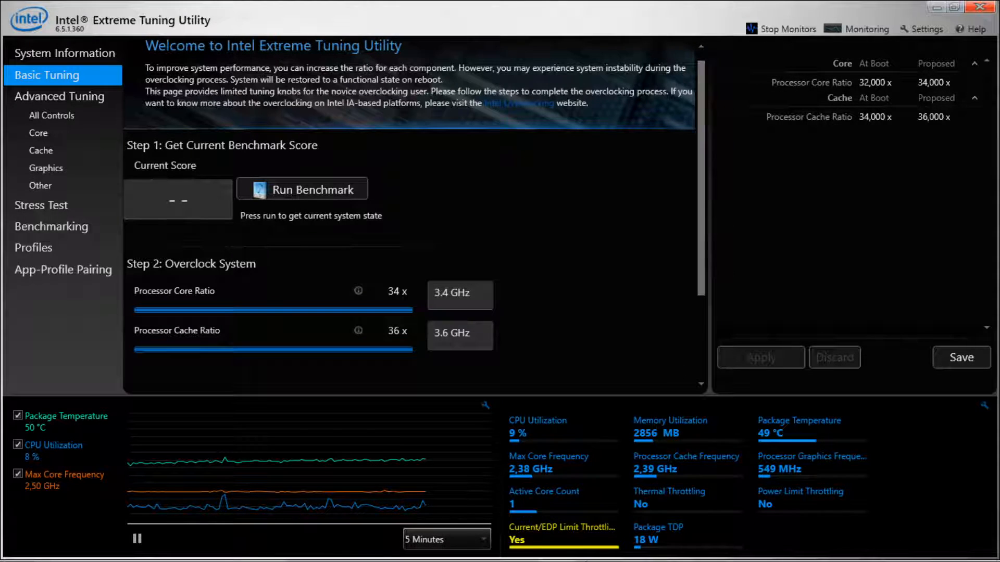
Check the processor readings in HWMonitor, and minimize both it and Intel Extreme Tuning Utility.
click(520, 546)
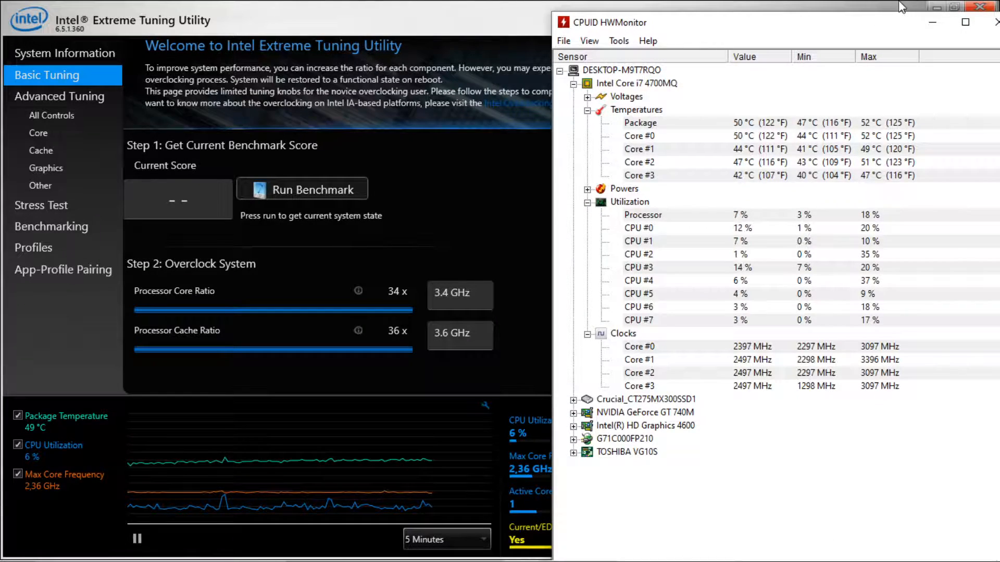
click(932, 23)
click(936, 8)
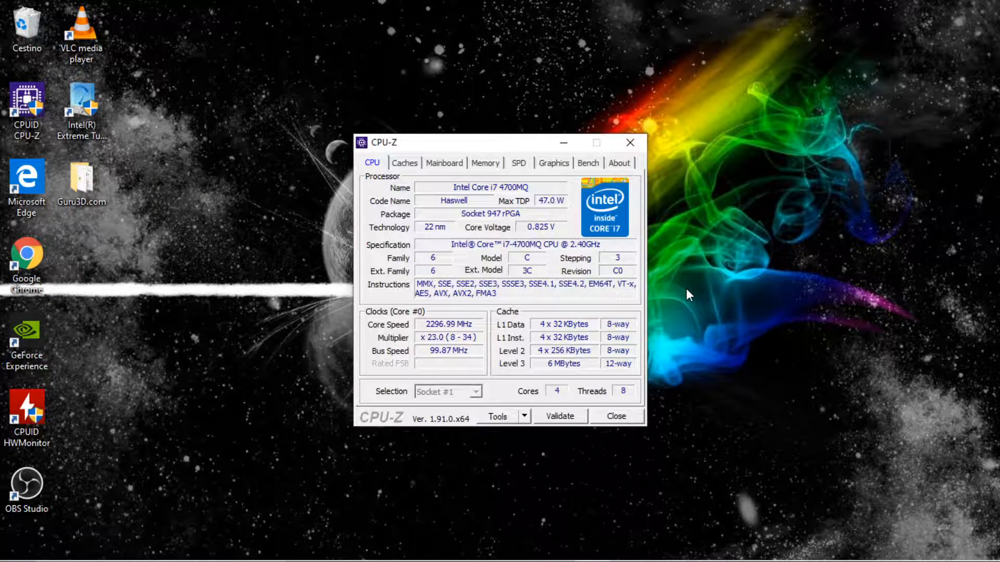
Run the CPU benchmark in CPU-Z with the Threads option enabled and set to 8.
click(589, 165)
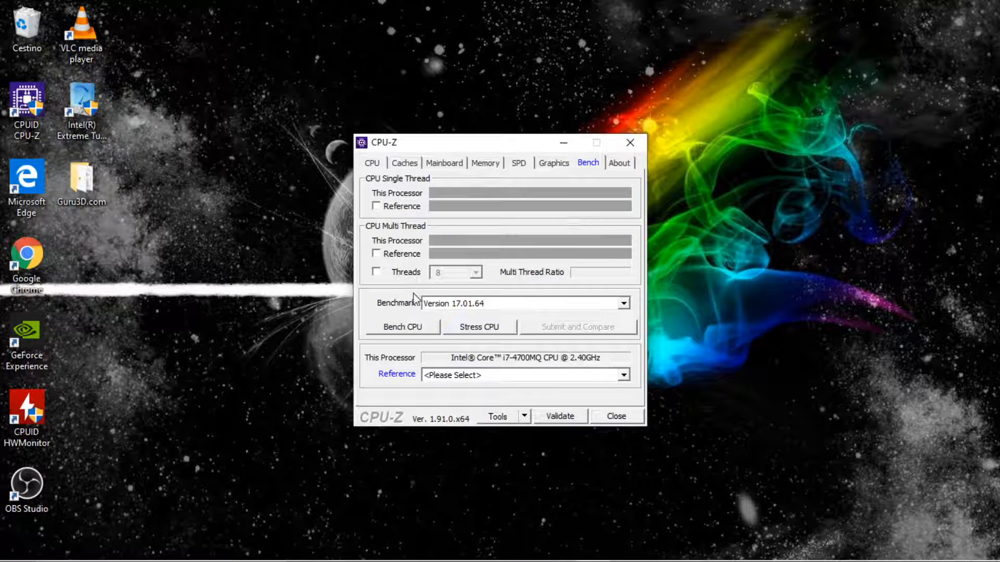
click(376, 272)
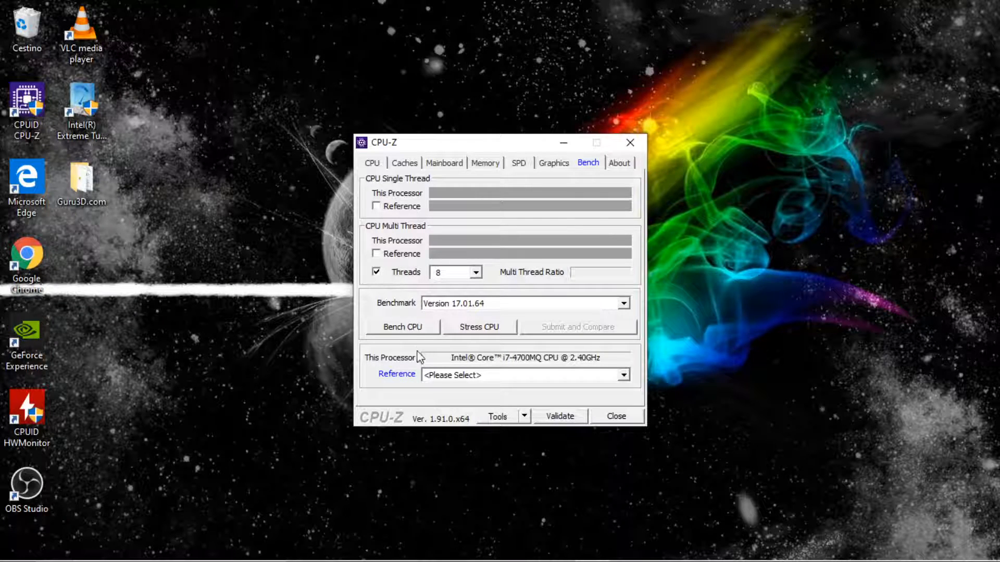
click(411, 330)
Examine Intel Extreme Tuning Utility's monitoring graph, the CPU-Z benchmark scores and the HWMonitor temperatures for the benchmark run.
mouse_move(517, 561)
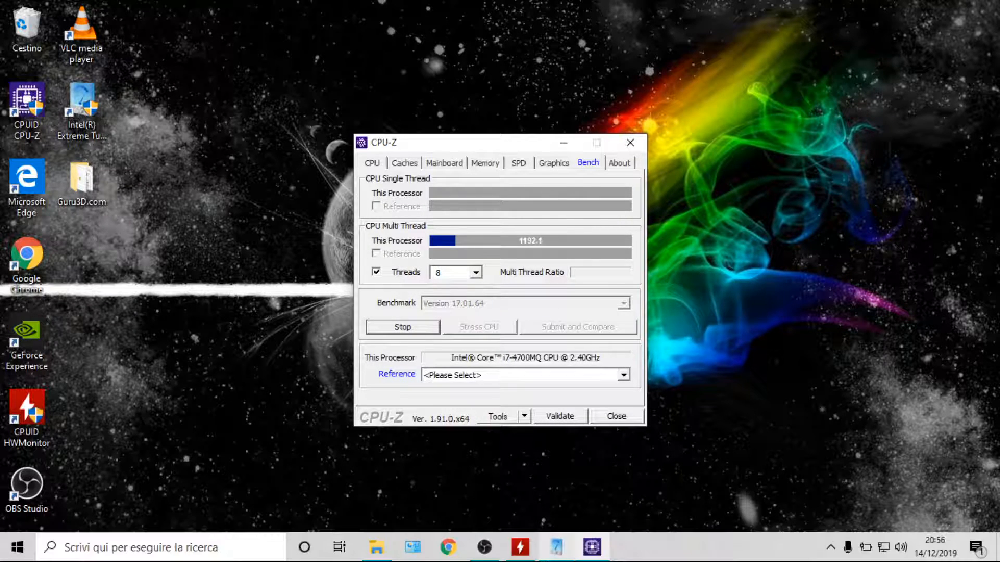
click(557, 548)
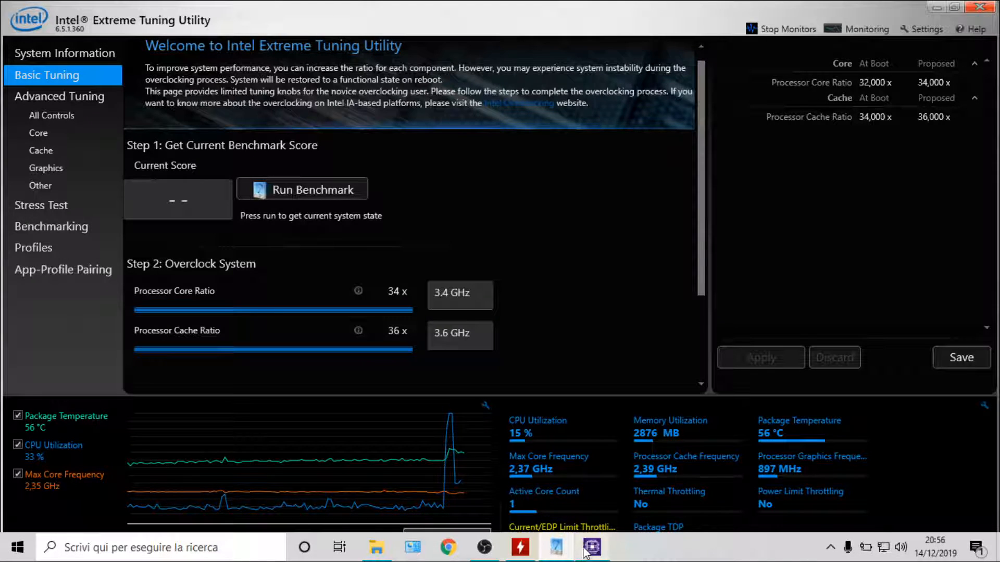
click(588, 551)
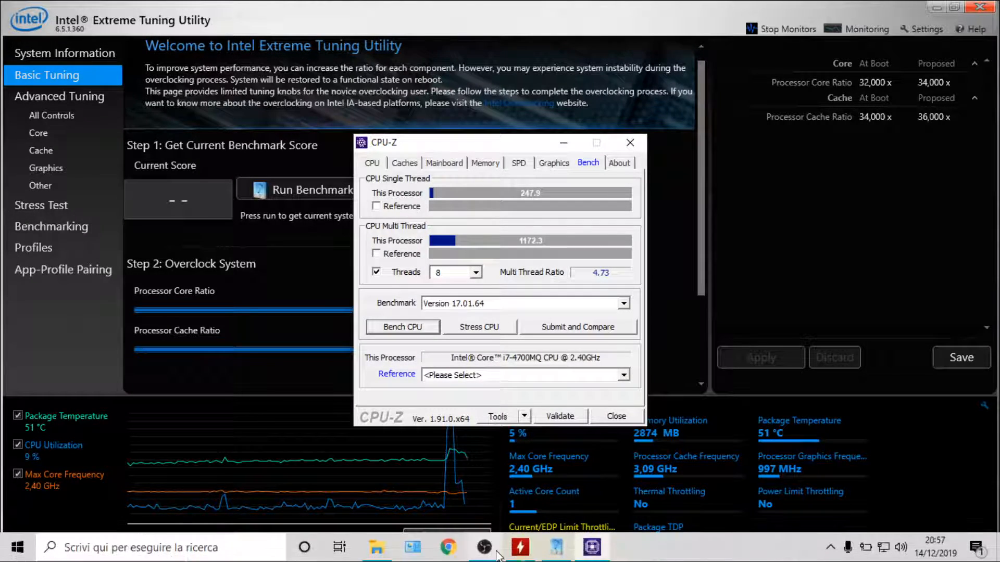
click(522, 551)
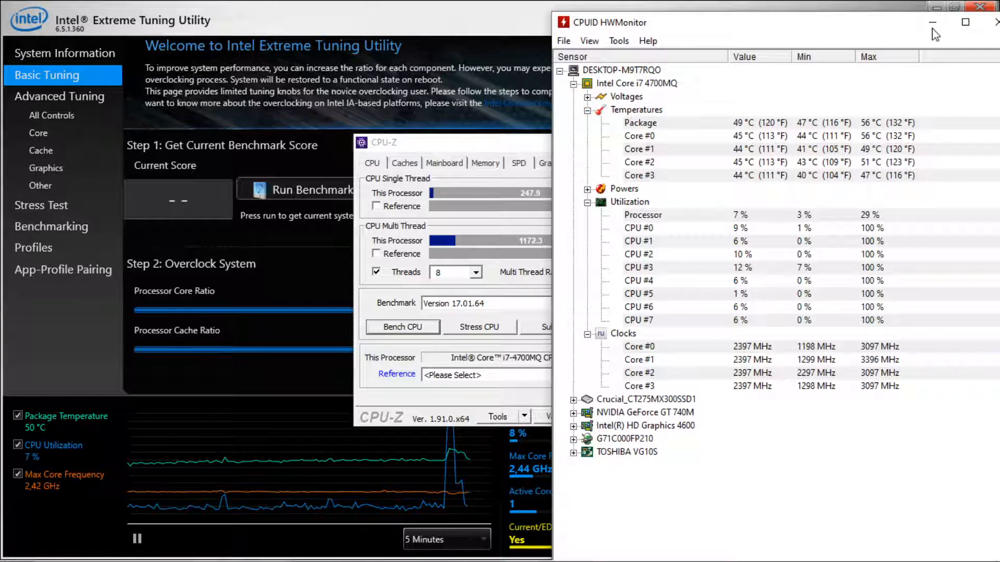
Return to CPU-Z, disable the Threads option and rerun the CPU benchmark.
click(458, 139)
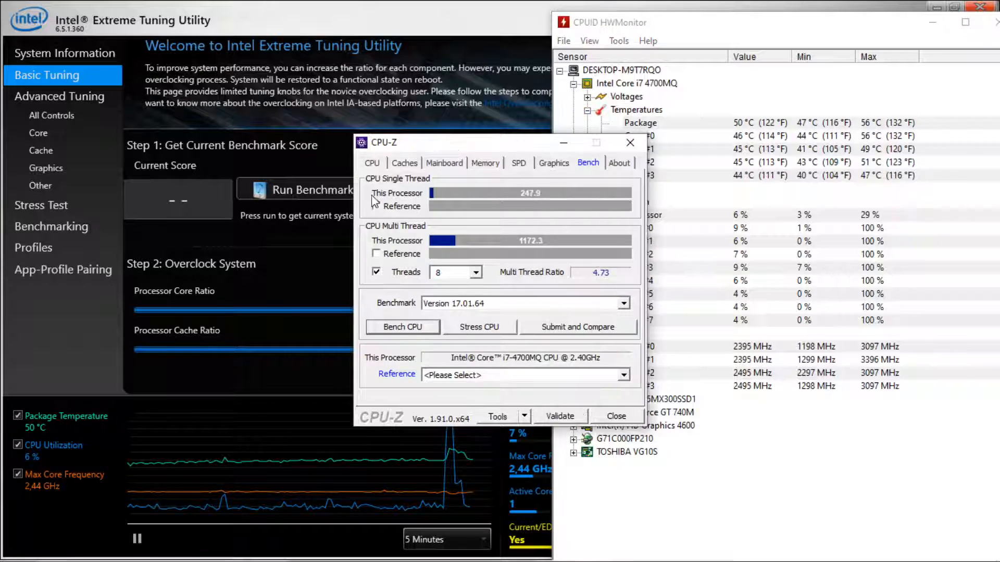
click(376, 272)
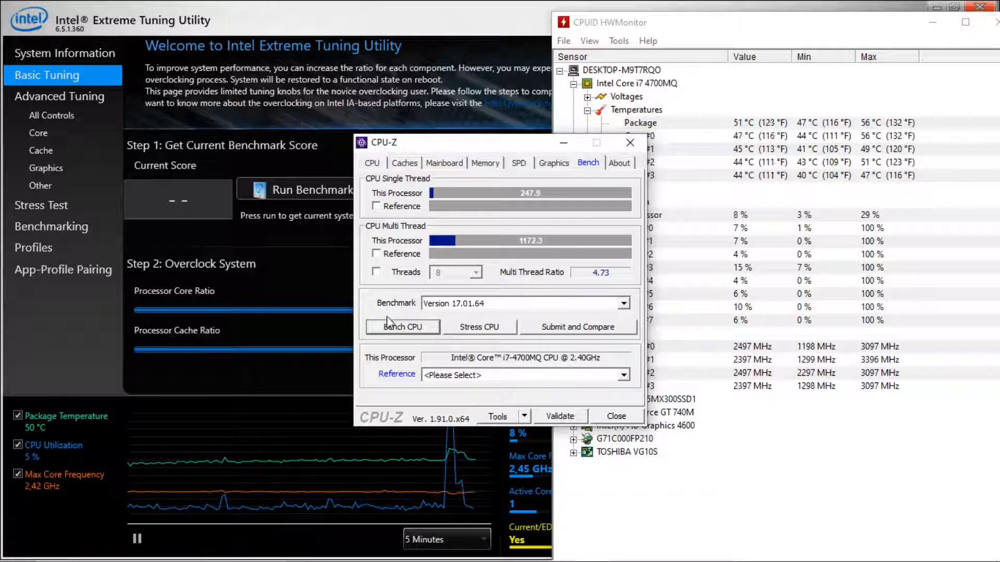
click(399, 328)
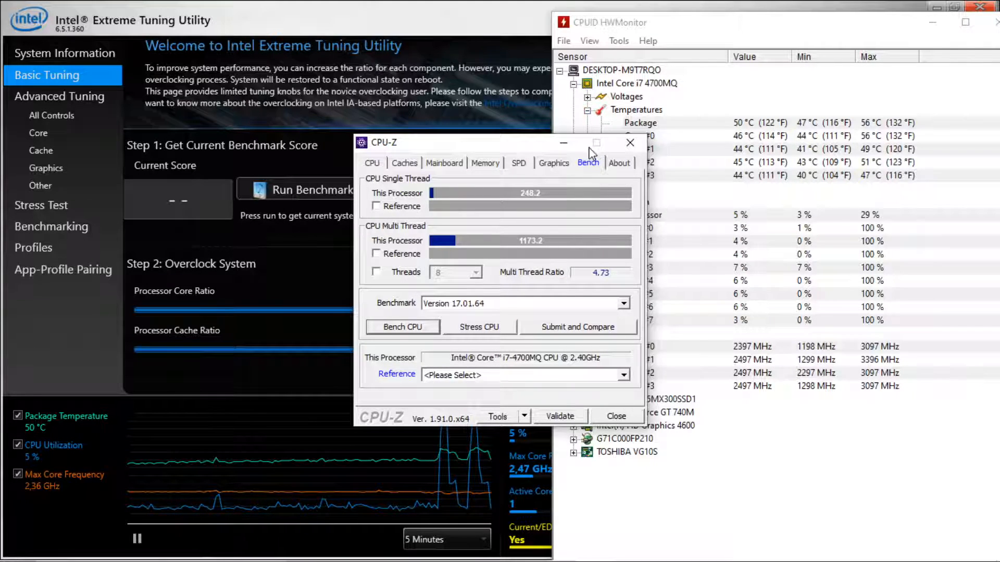
Minimize CPU-Z and HWMonitor, and start the Intel Extreme Tuning Utility benchmark from the Basic Tuning page.
click(563, 142)
click(932, 22)
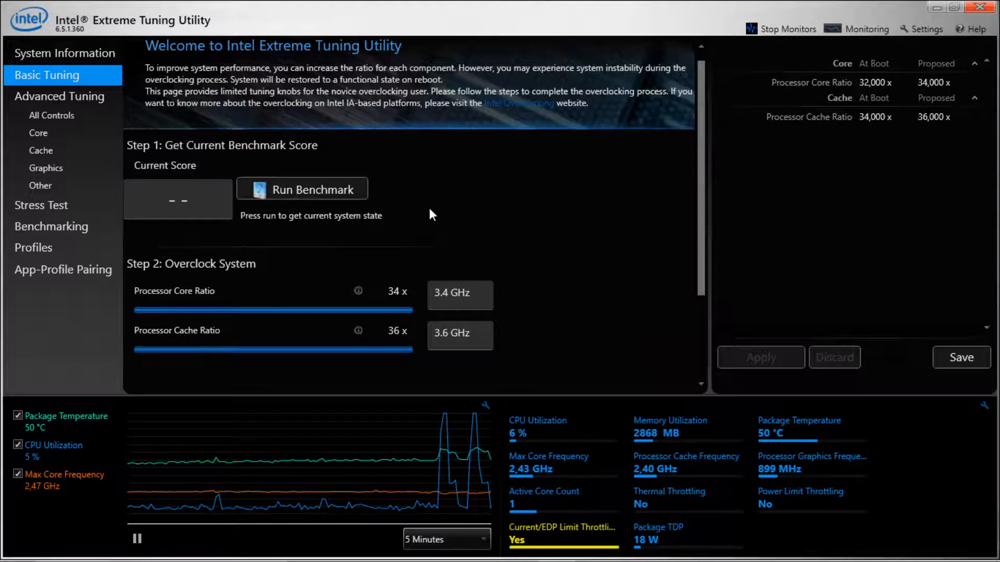
click(300, 185)
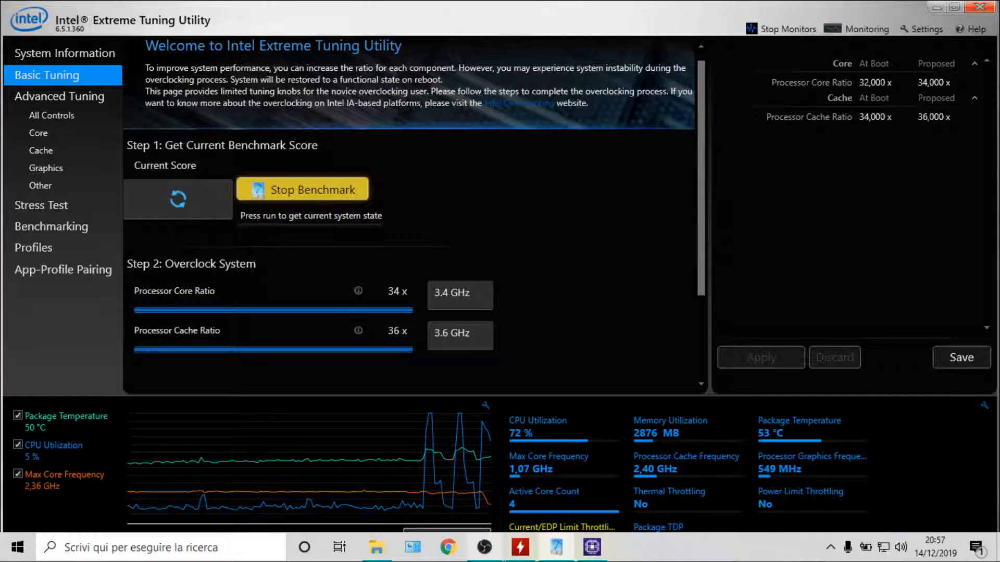
Watch the HWMonitor readings during the benchmark, and examine the Current/EDP Limit Throttling, battery status and Active Core Count details.
click(525, 550)
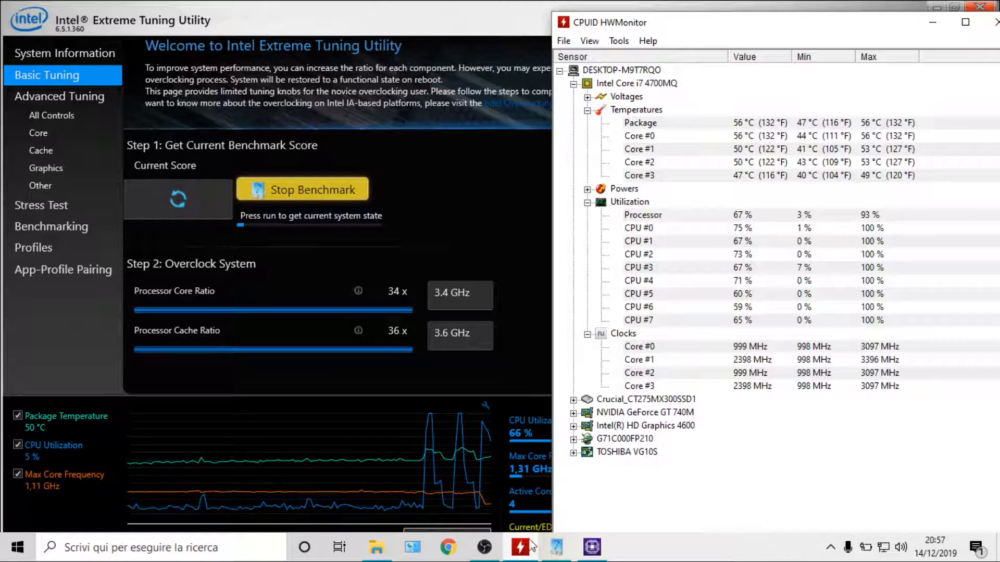
click(932, 23)
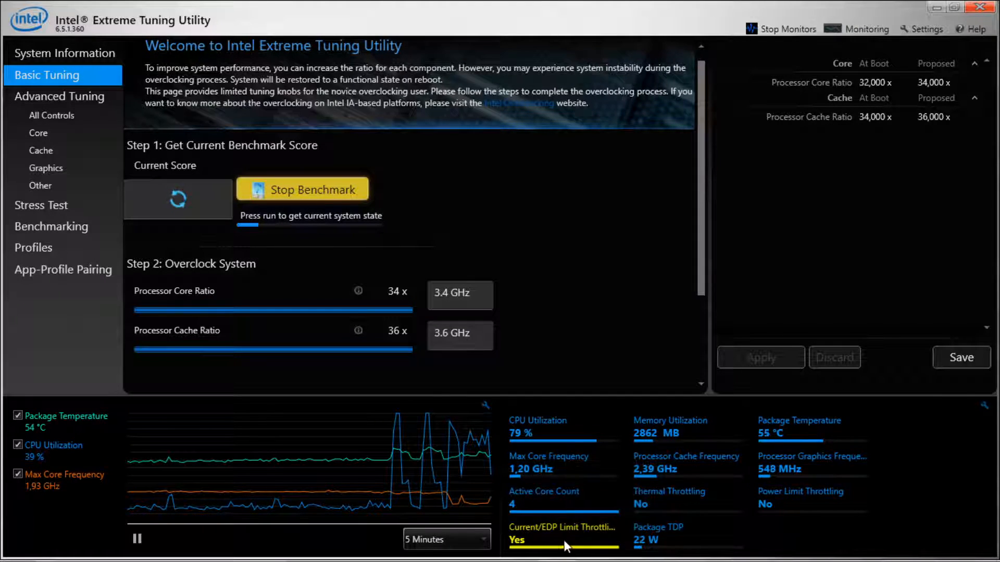
mouse_move(548, 549)
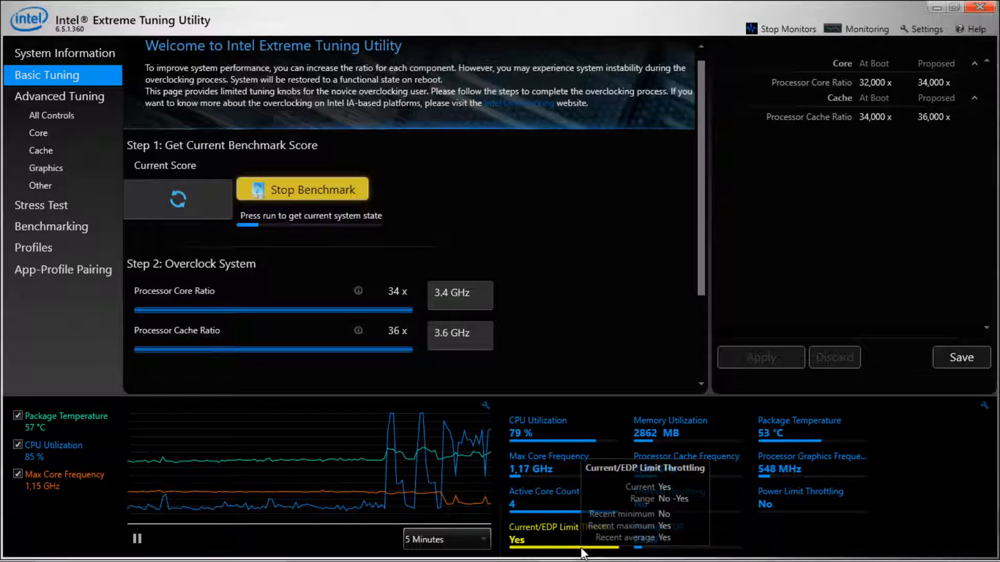
mouse_move(573, 561)
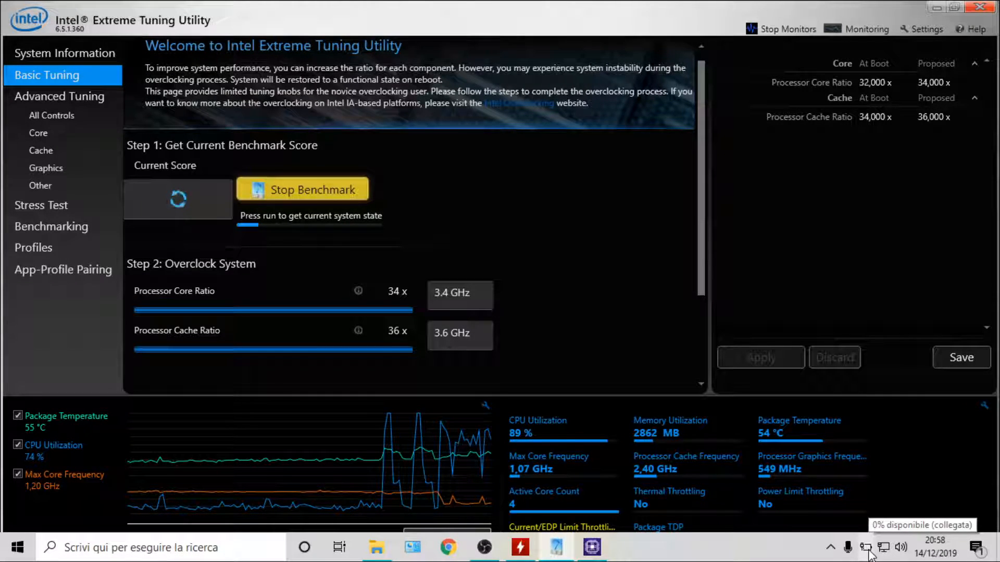
mouse_move(598, 505)
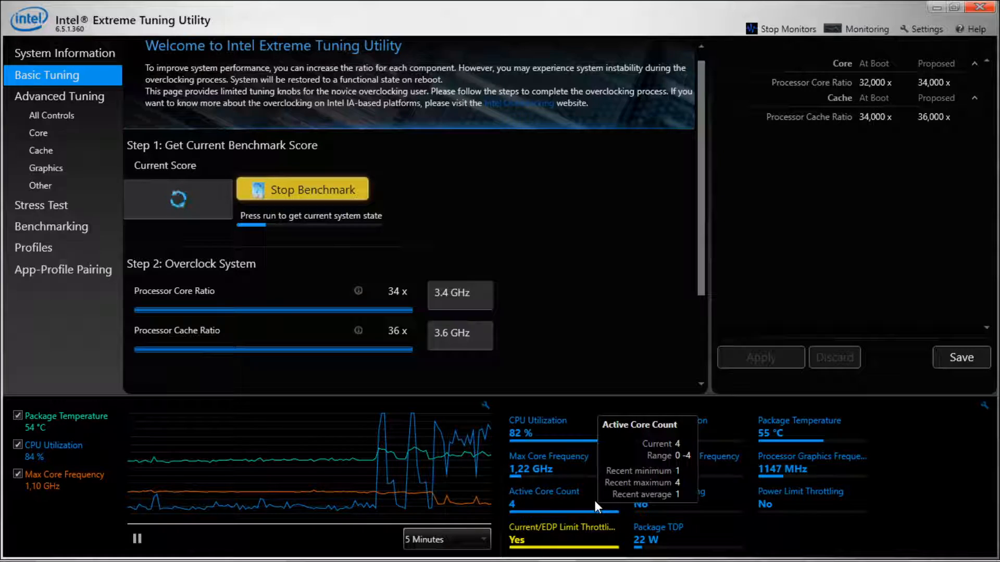
scroll(693, 224, down, 3)
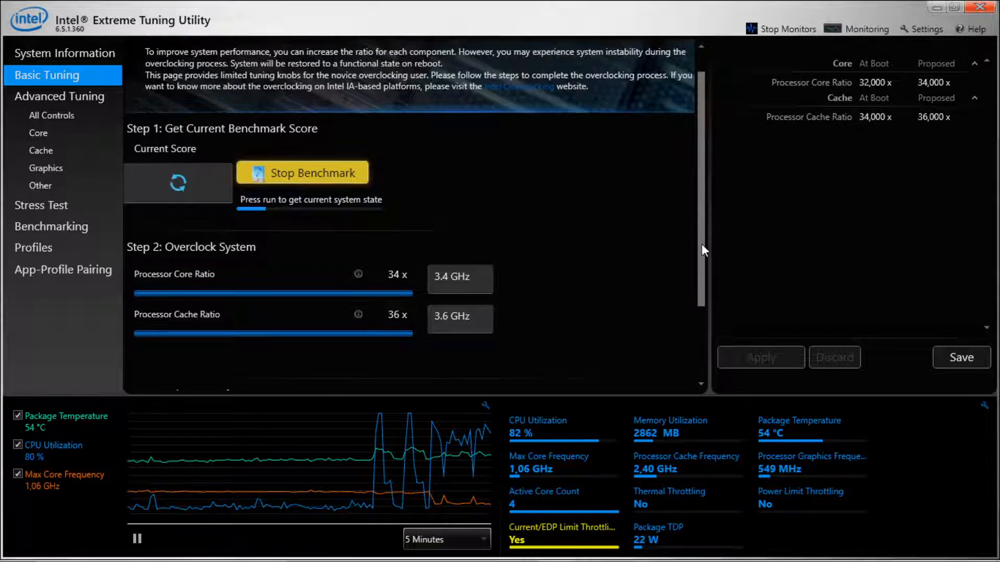
scroll(692, 313, up, 3)
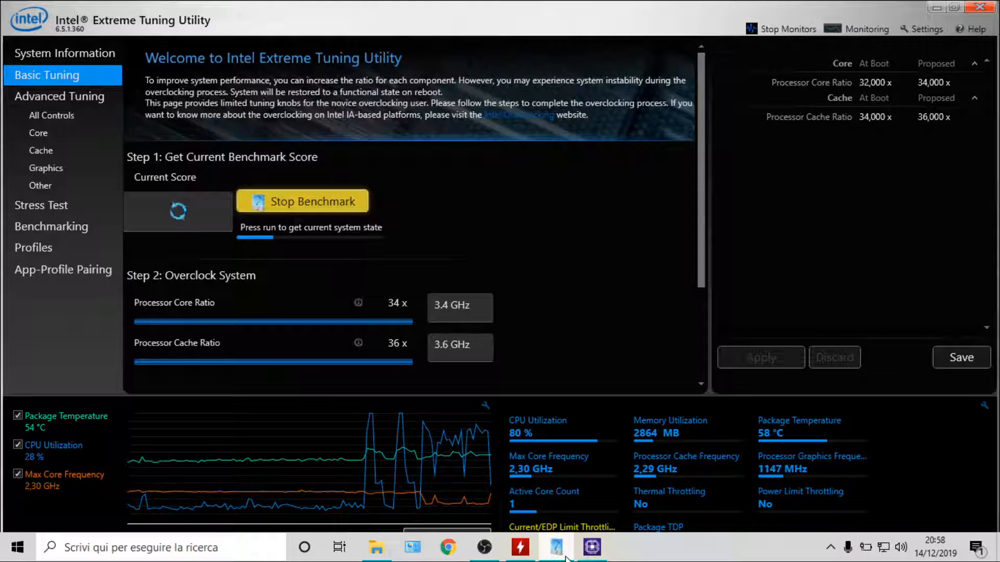
Recheck HWMonitor's temperatures, utilization and clocks during the running benchmark, and bring up CPU-Z to review its benchmark scores.
click(520, 546)
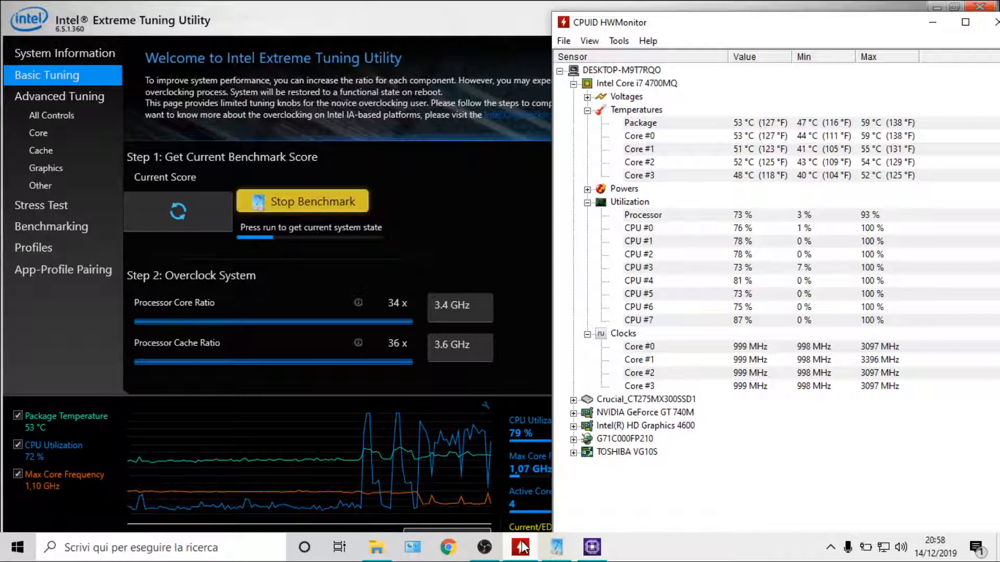
click(522, 546)
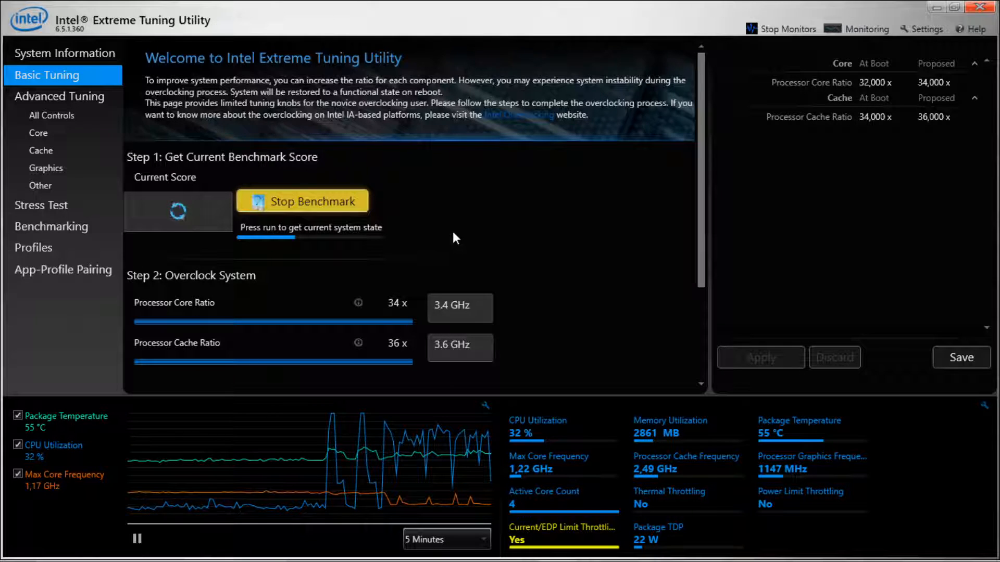
click(604, 554)
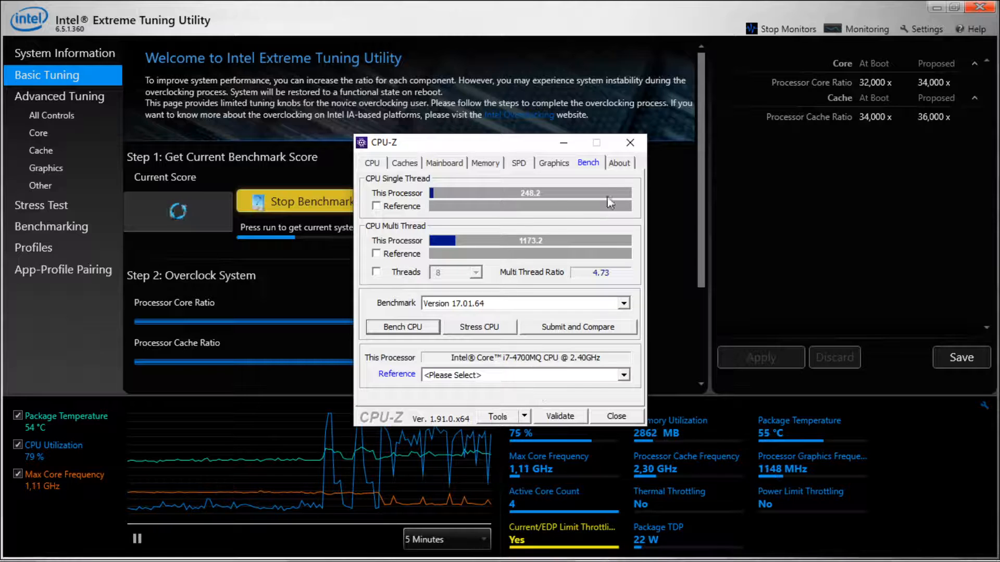
Close CPU-Z and stop the running Intel Extreme Tuning Utility benchmark.
click(630, 142)
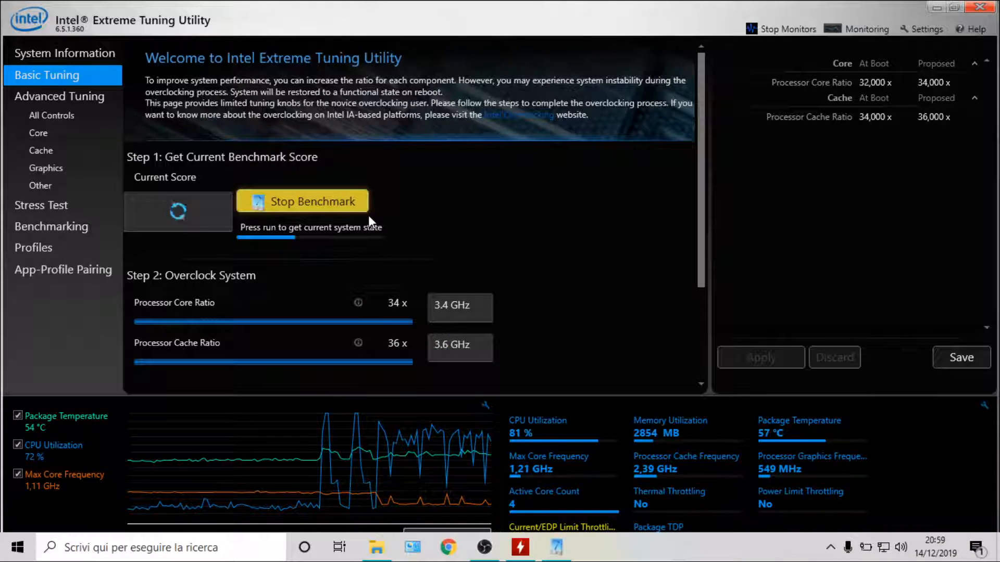
click(346, 210)
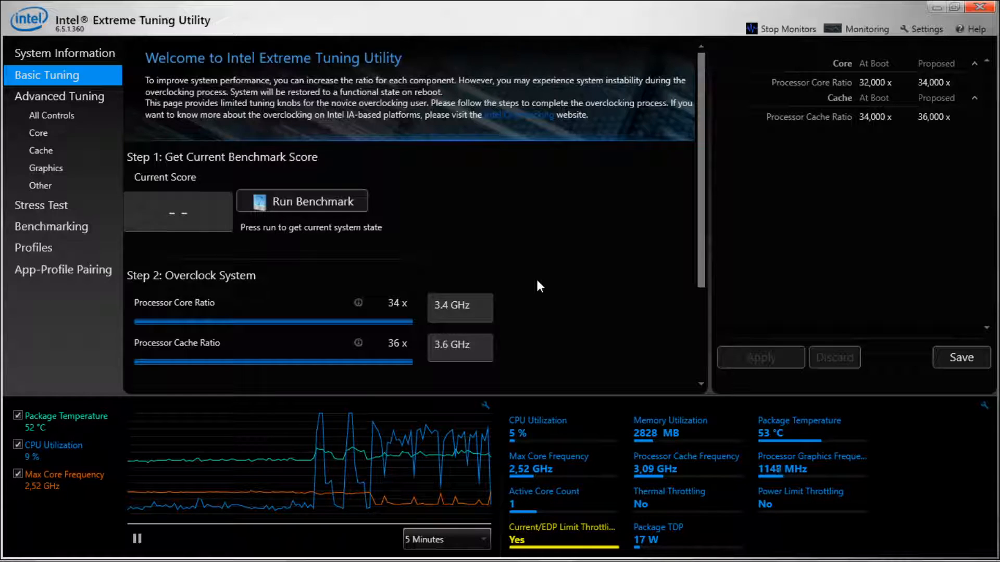
Check the laptop's battery status, expand the G71C000FP210 battery's readings in HWMonitor, and put HWMonitor away.
mouse_move(815, 556)
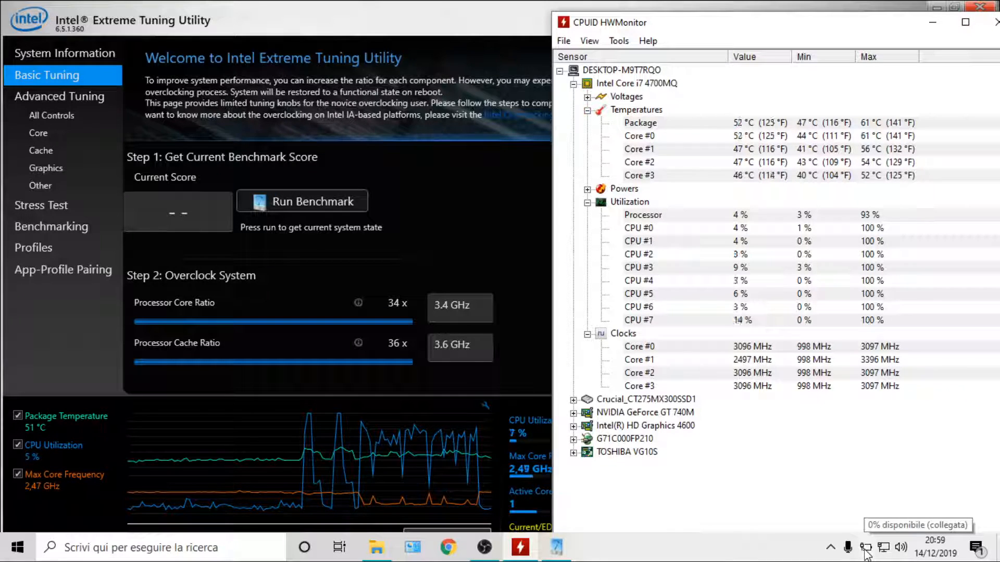
click(865, 548)
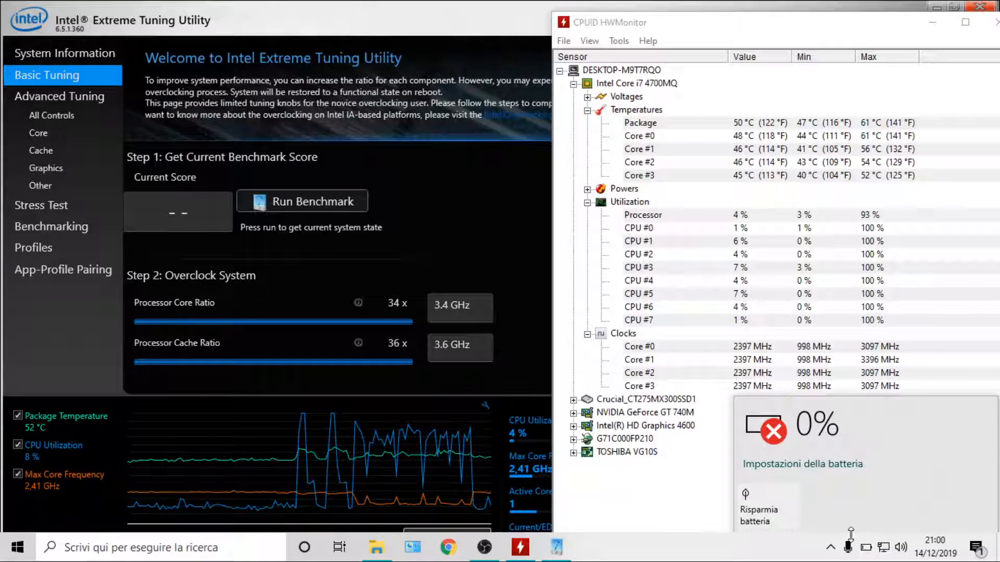
click(783, 21)
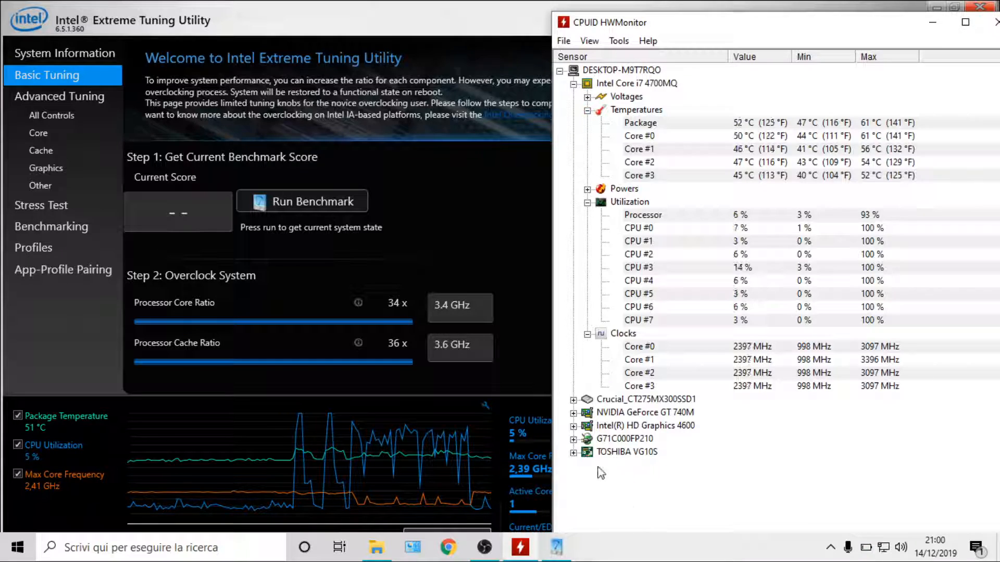
click(574, 439)
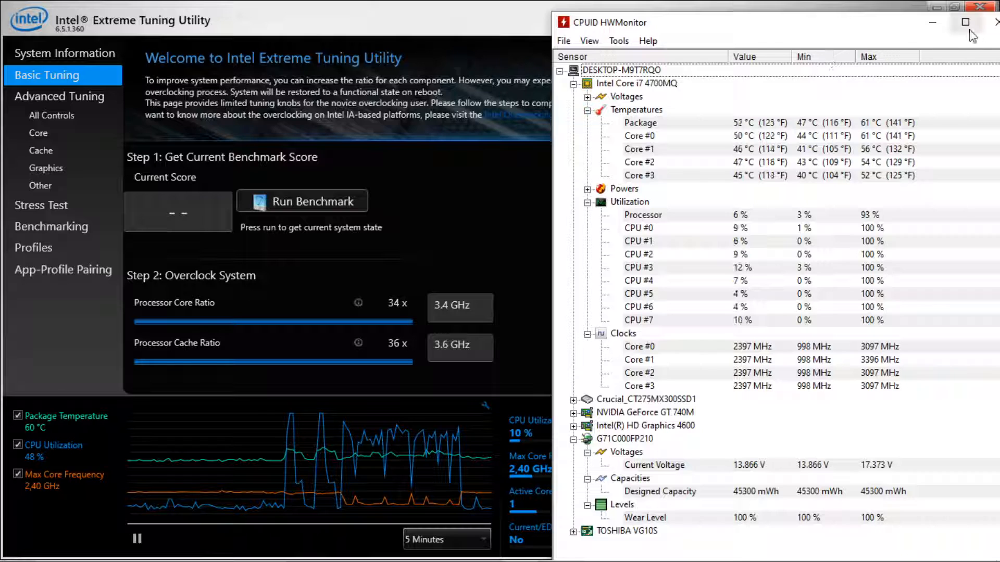
click(995, 22)
Examine the Current/EDP Limit Throttling details and the battery status, and bring HWMonitor back up to check its clocks and battery voltage.
mouse_move(614, 477)
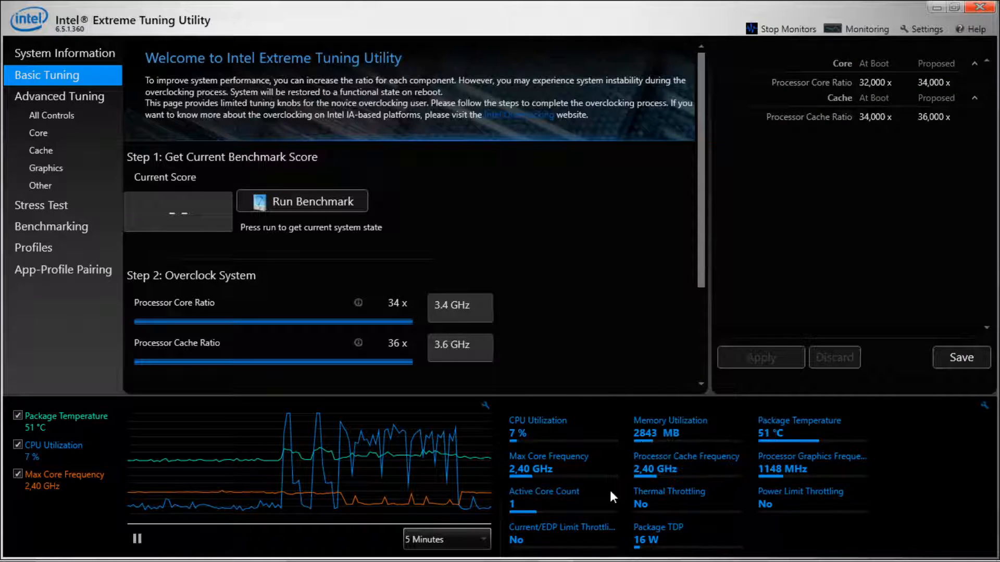
mouse_move(602, 550)
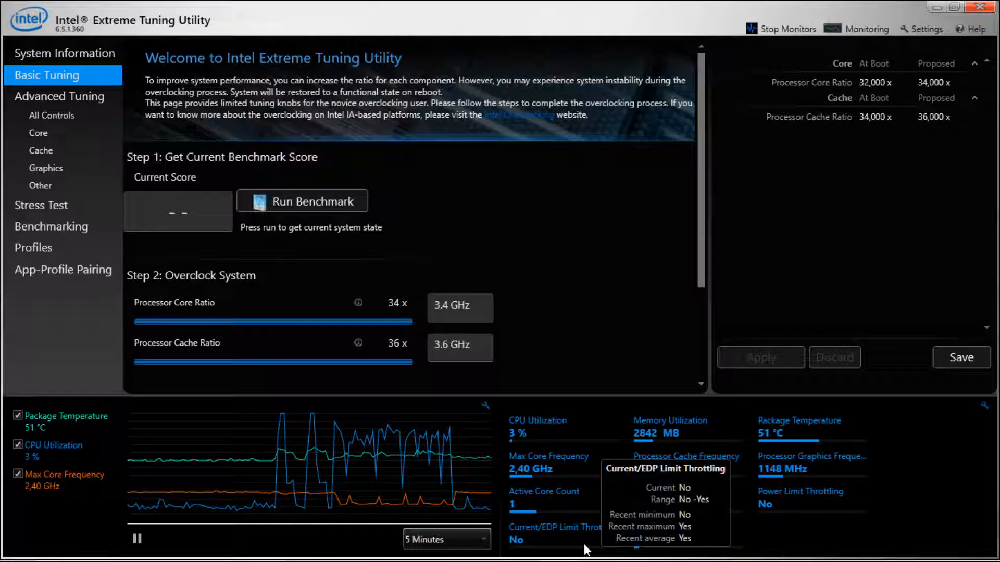
mouse_move(676, 561)
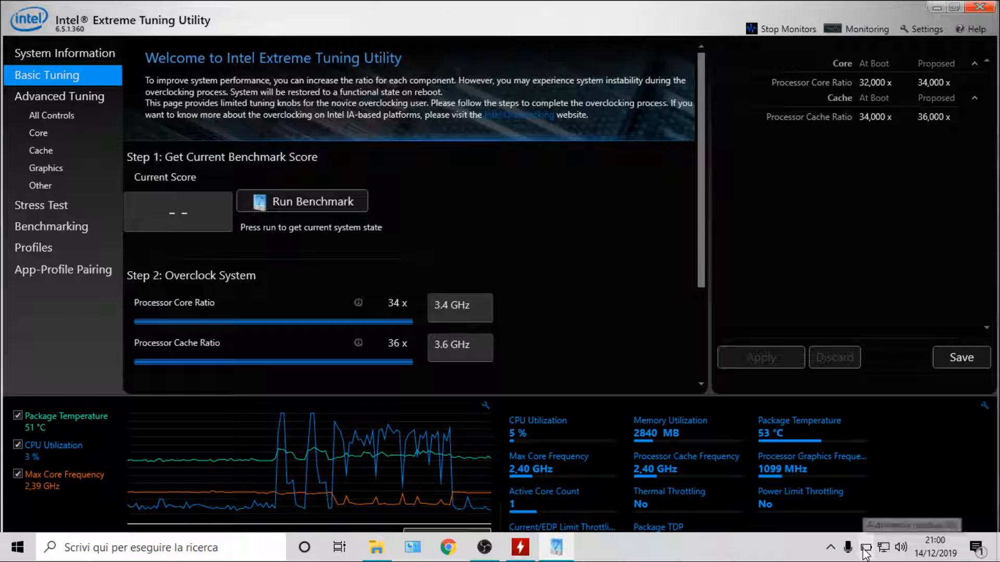
click(520, 550)
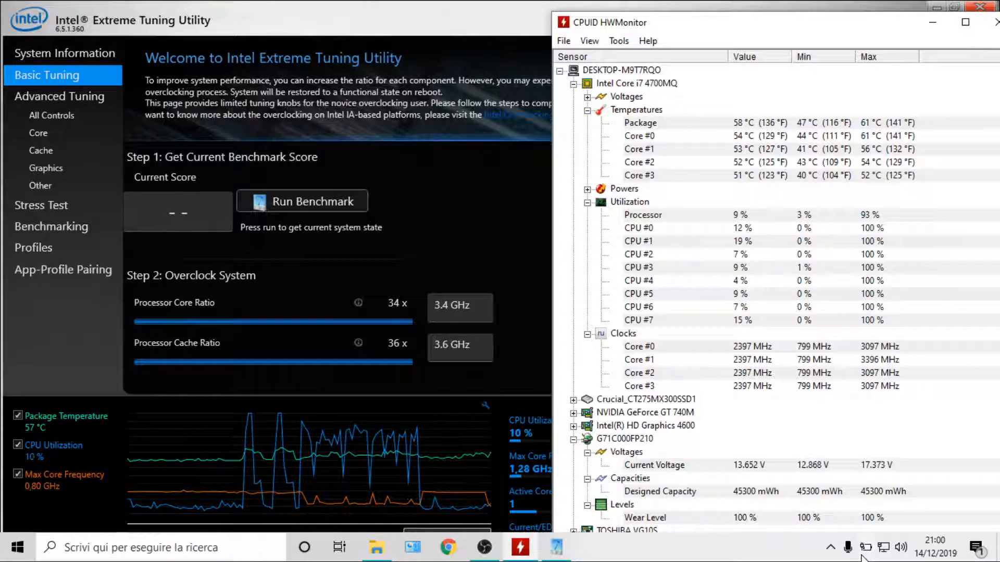
Start the Intel Extreme Tuning Utility benchmark again, check HWMonitor's clocks and utilization while it runs, and stop it.
click(317, 207)
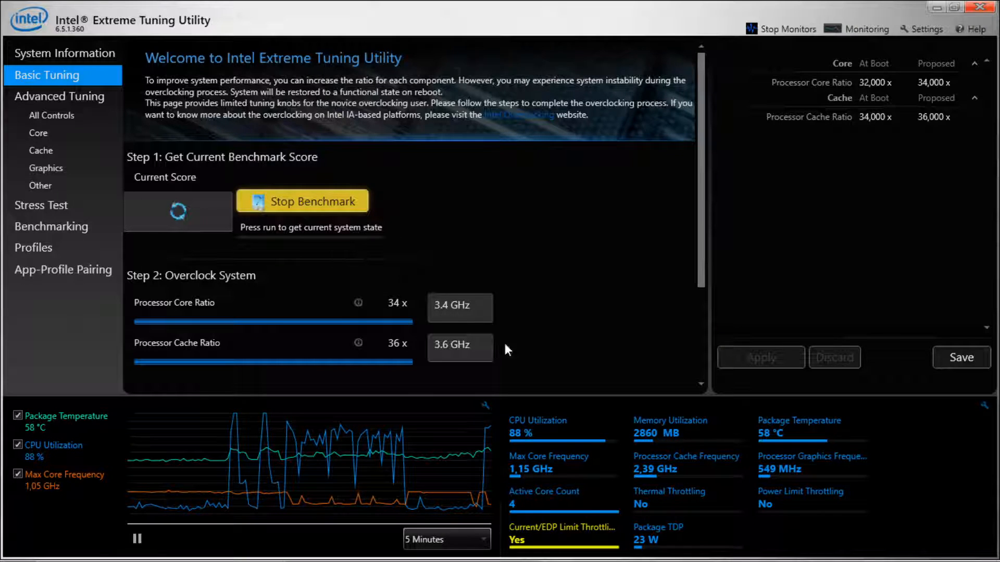
mouse_move(590, 561)
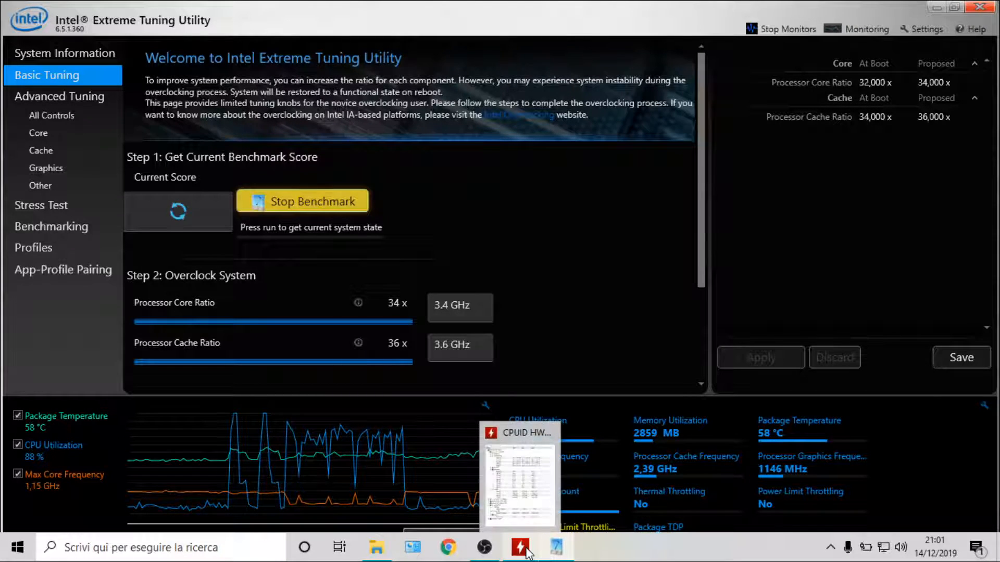
click(521, 547)
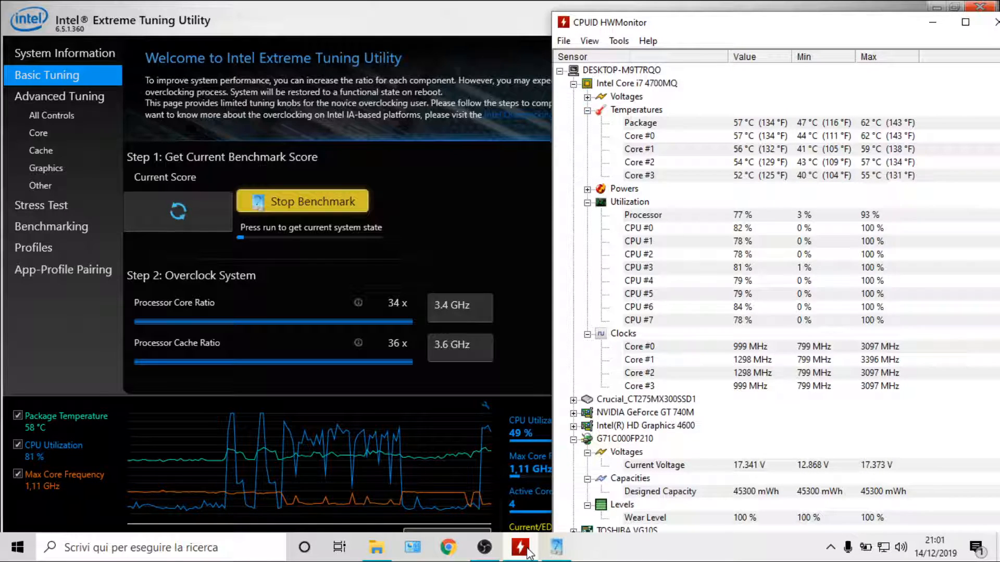
click(341, 209)
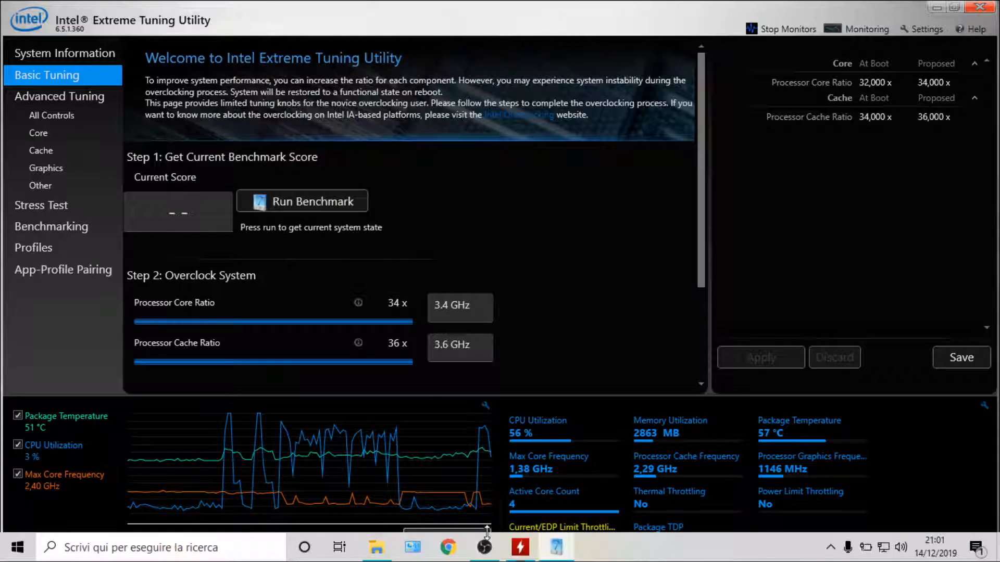
Minimize Intel Extreme Tuning Utility and run the CPU benchmark in a newly opened CPU-Z.
click(931, 8)
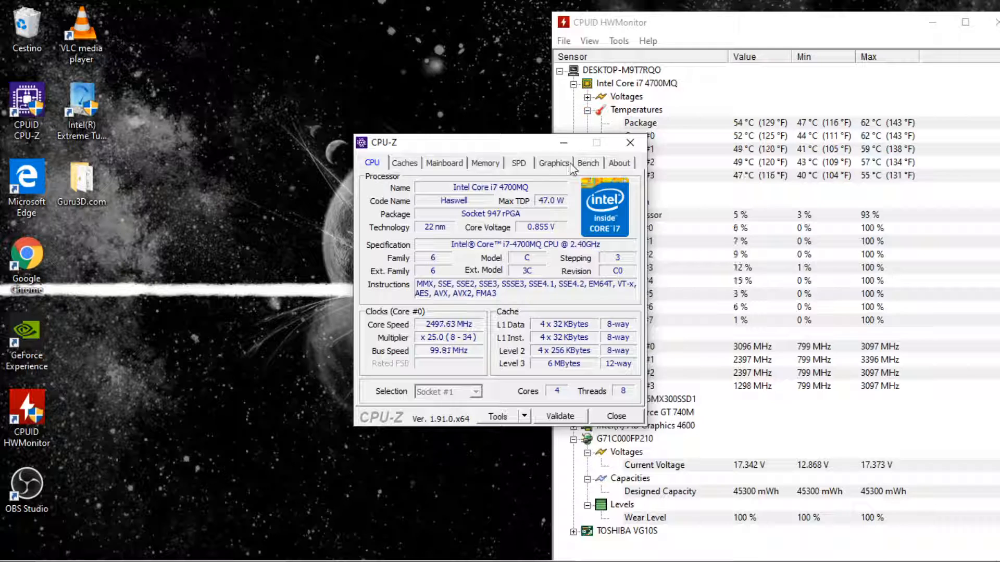
click(584, 164)
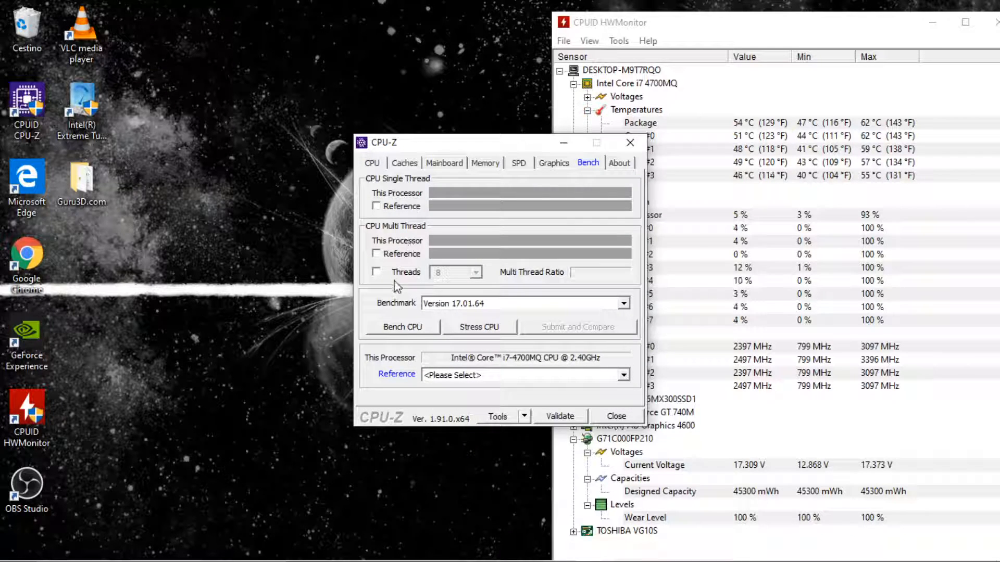
click(397, 330)
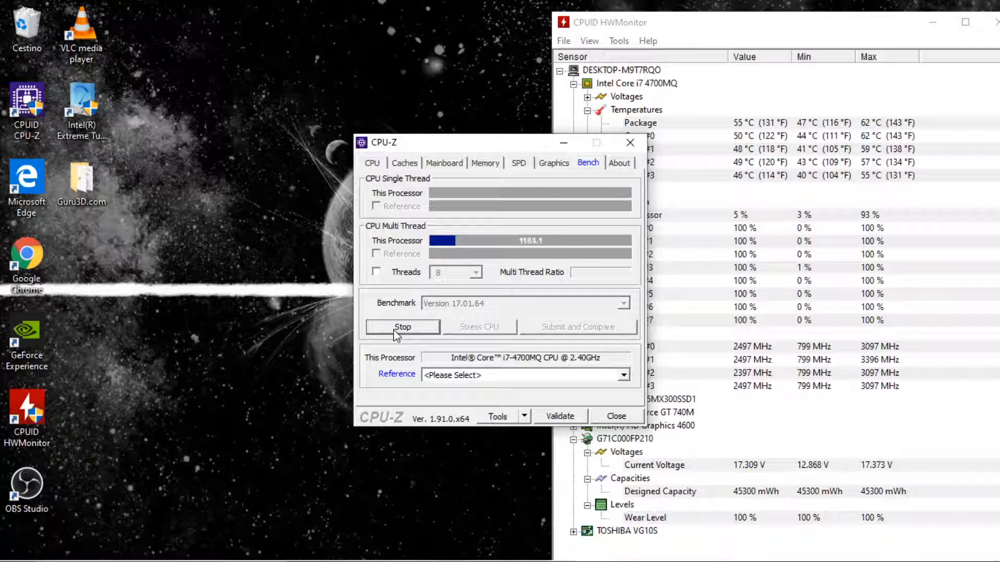
Review the Intel Extreme Tuning Utility monitors and HWMonitor clocks alongside CPU-Z's benchmark scores.
click(556, 546)
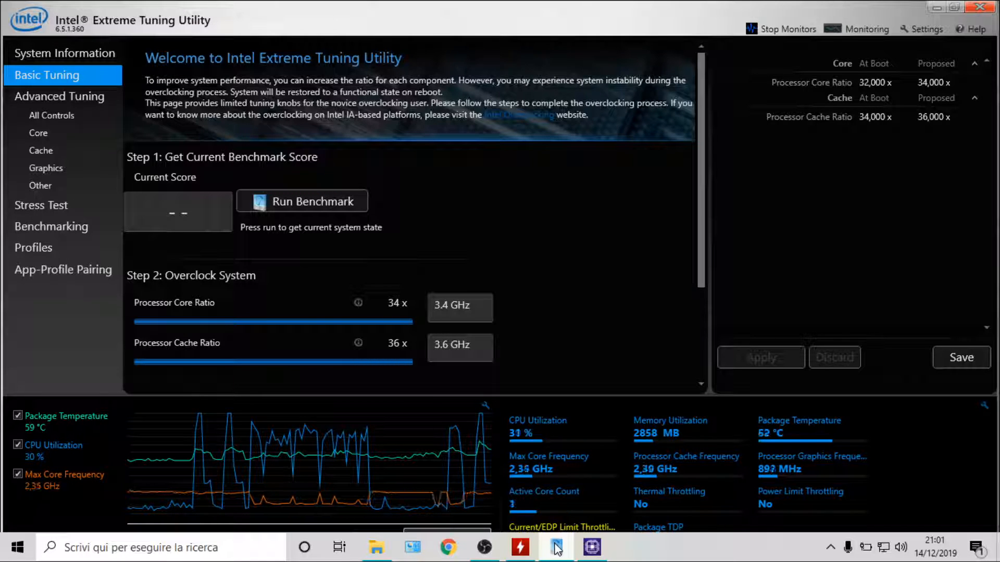
click(522, 552)
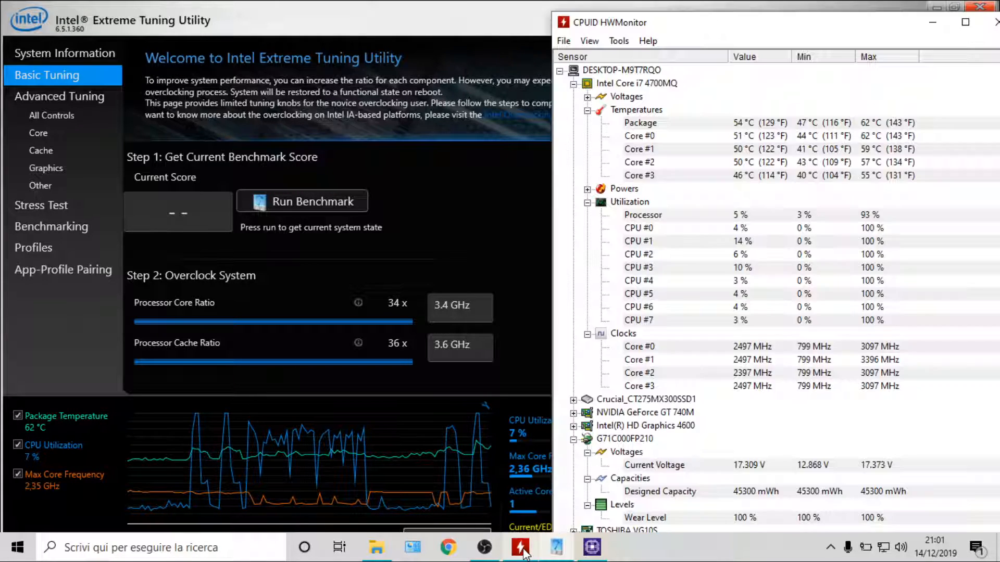
click(592, 547)
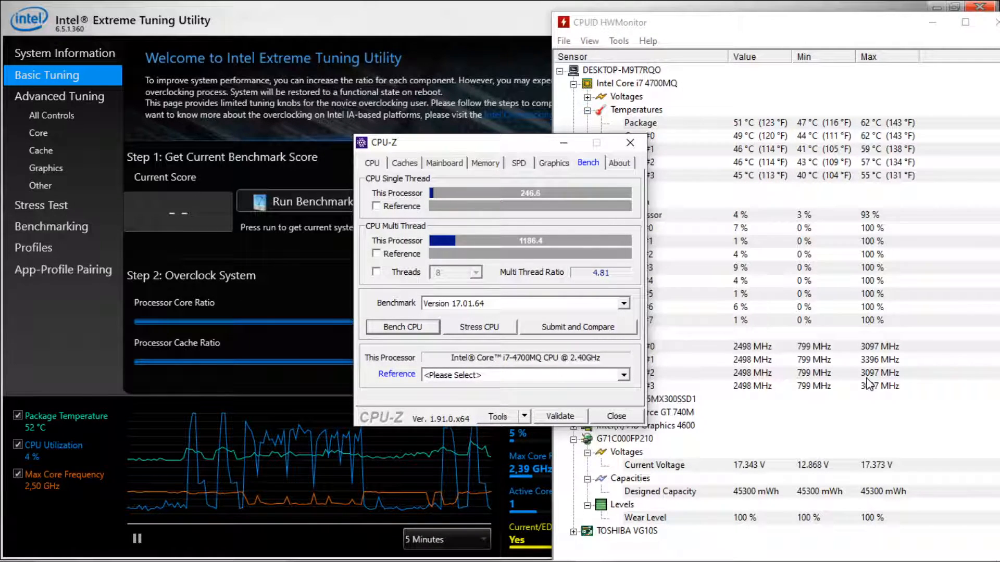
Switch to the Windows Control Panel and open the advanced power settings of the "powa" plan.
mouse_move(306, 548)
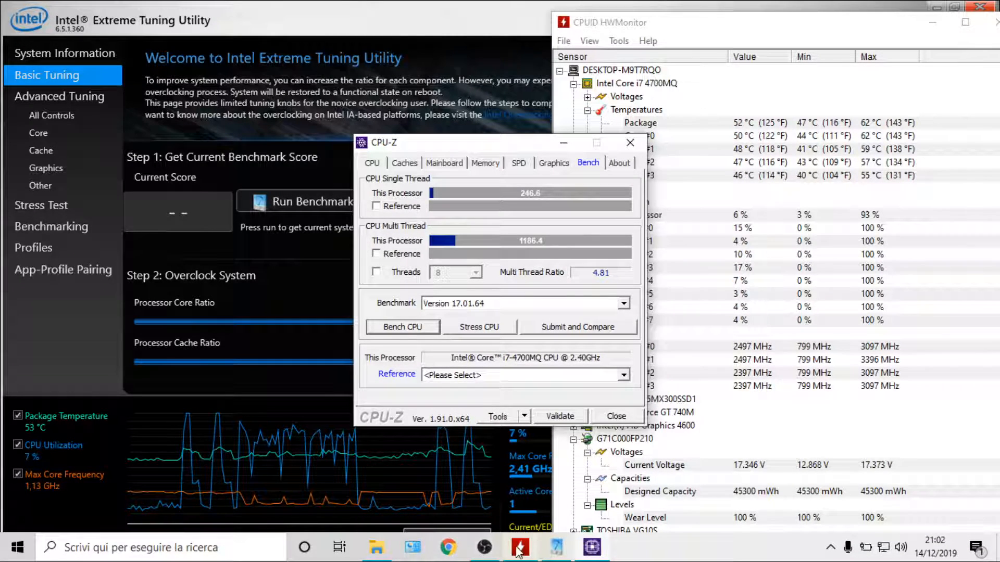
click(408, 550)
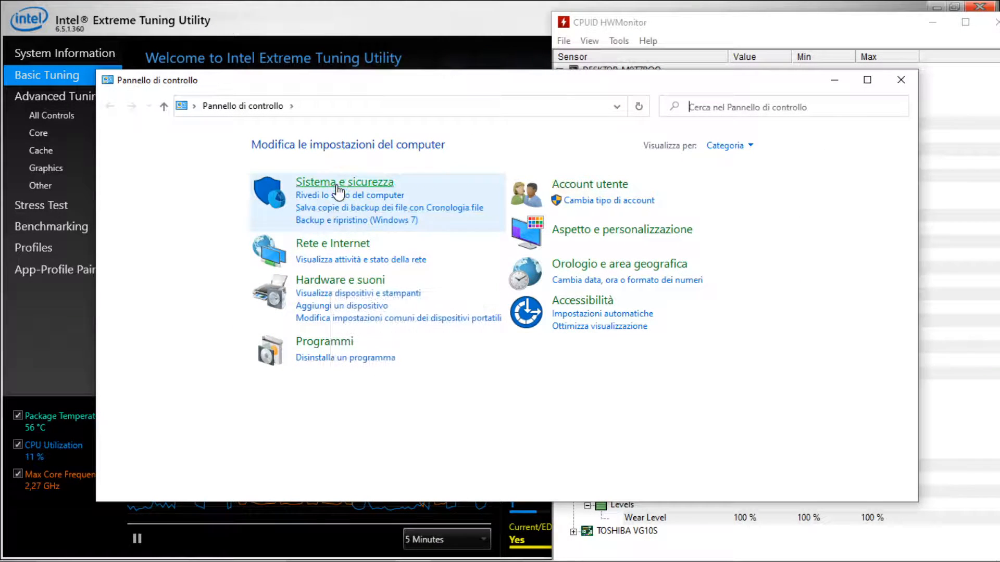
click(301, 183)
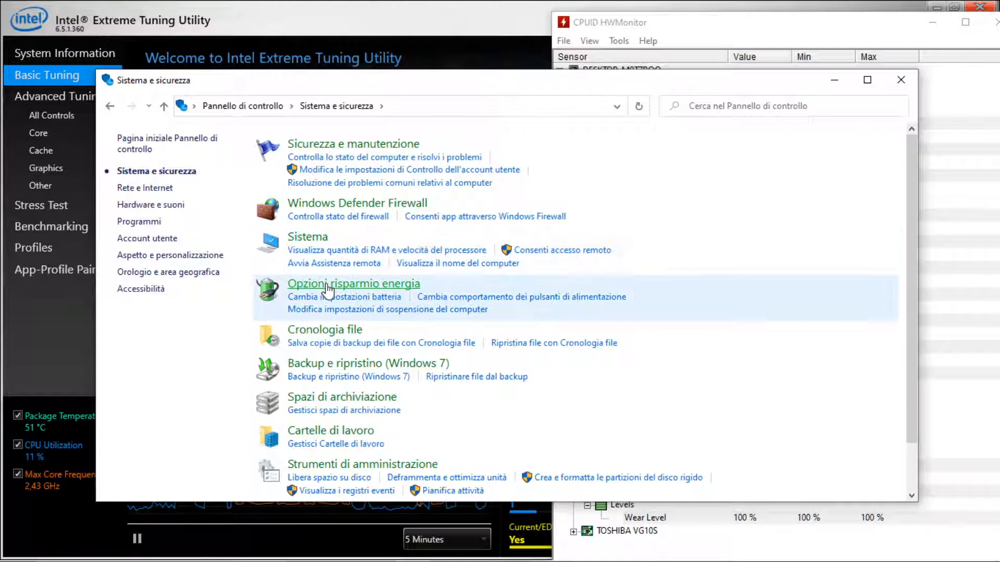
click(327, 285)
click(595, 271)
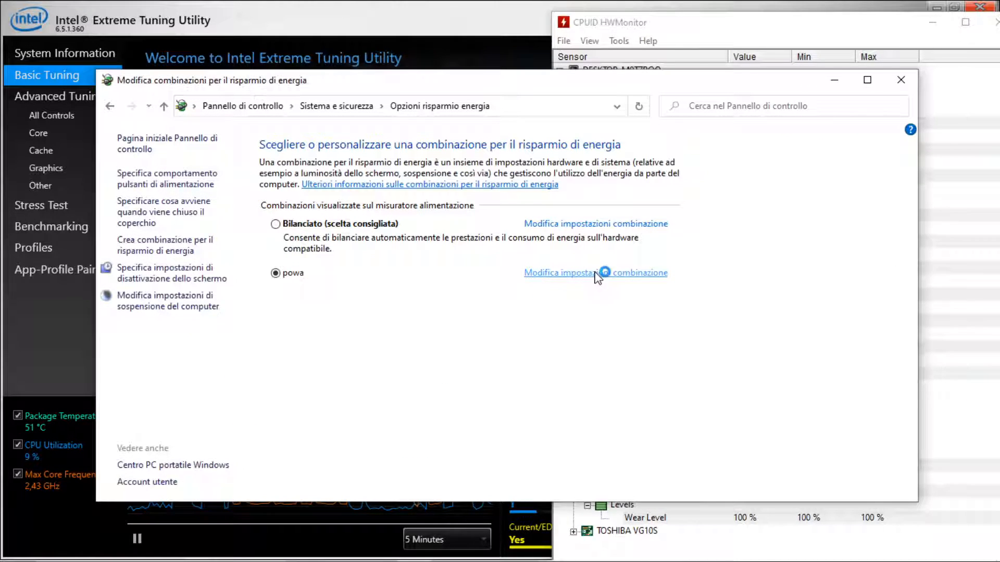
click(444, 291)
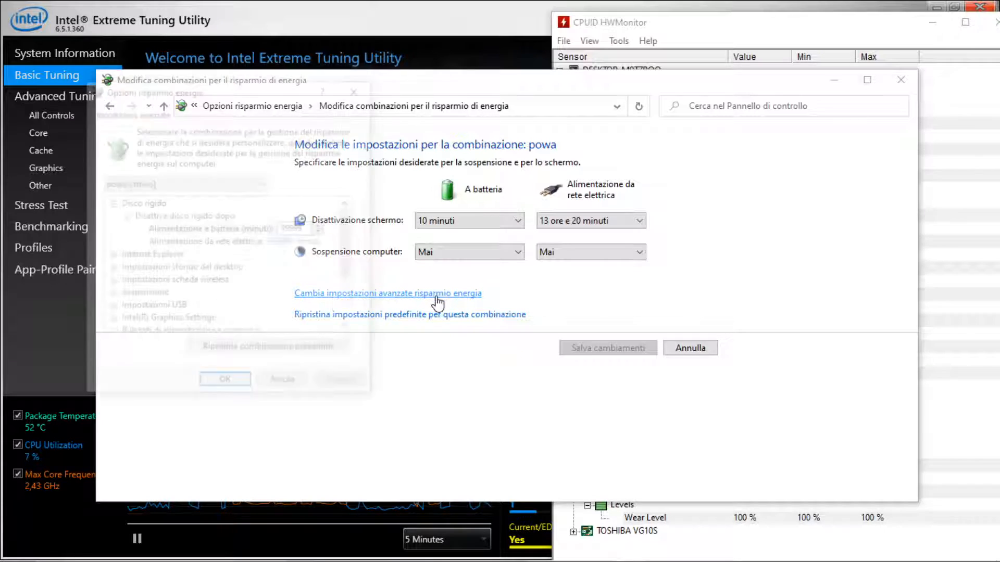
Set the plan's maximum processor performance level on mains power to 99%, and apply the change.
scroll(348, 241, down, 2)
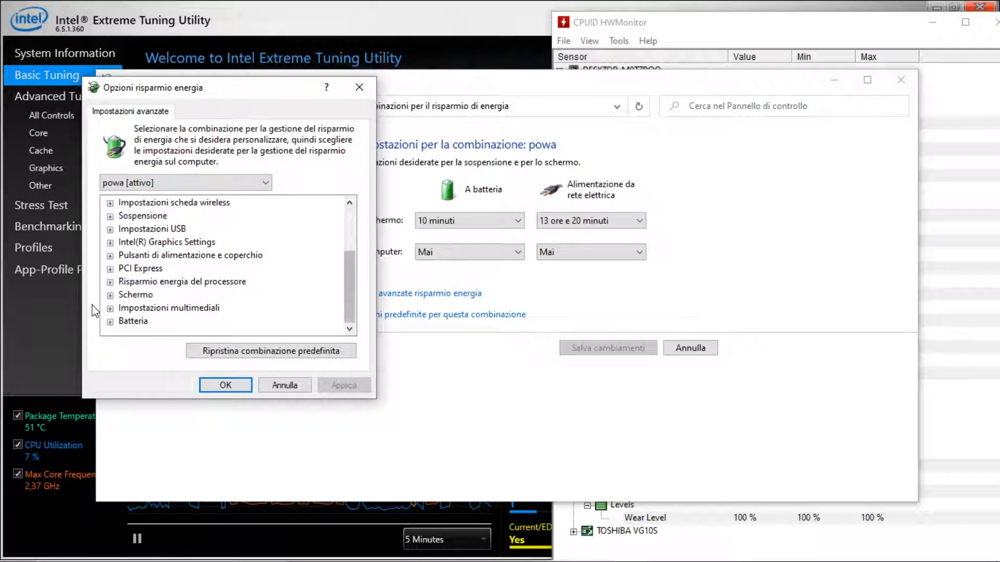
click(110, 294)
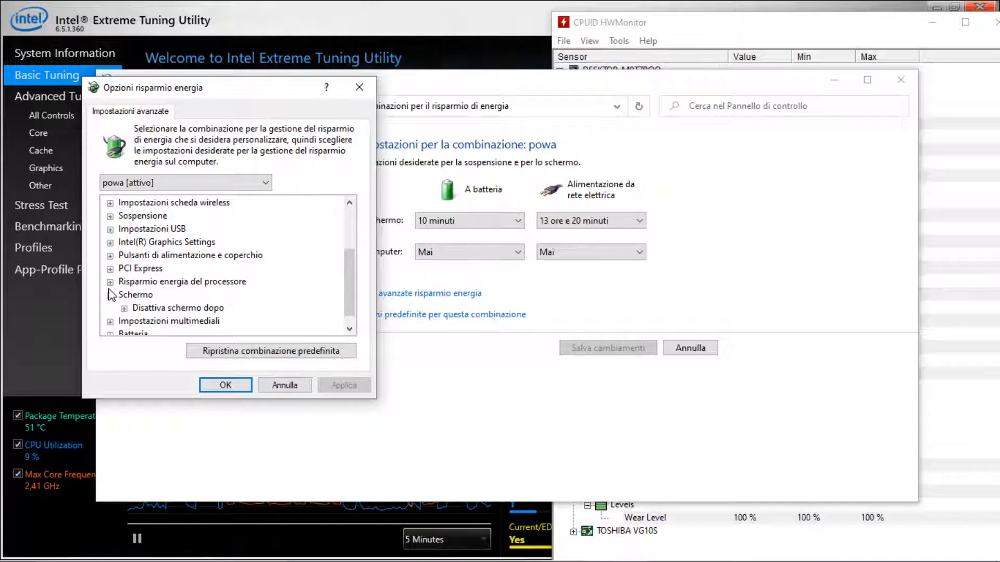
click(110, 281)
click(124, 320)
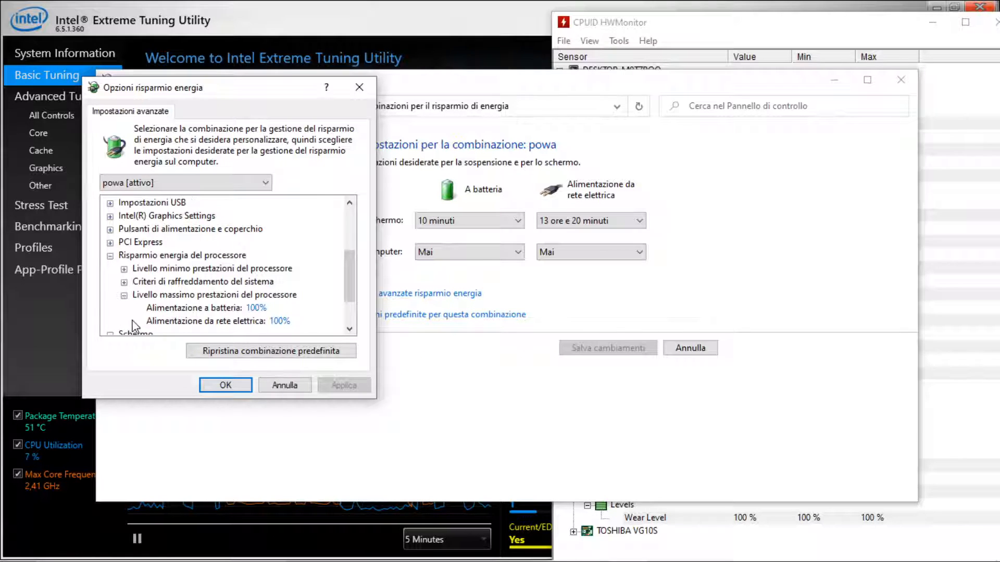
click(290, 325)
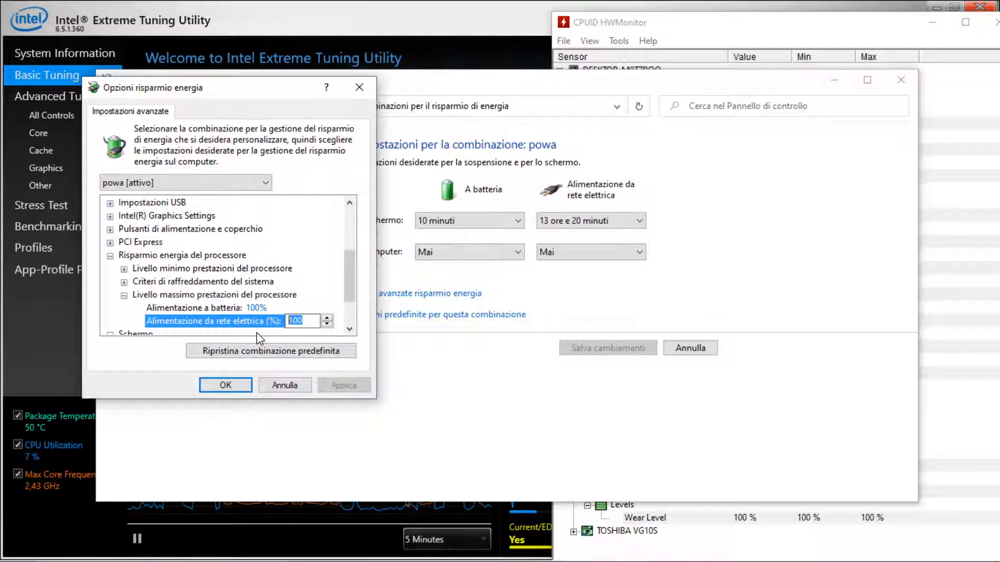
text(99)
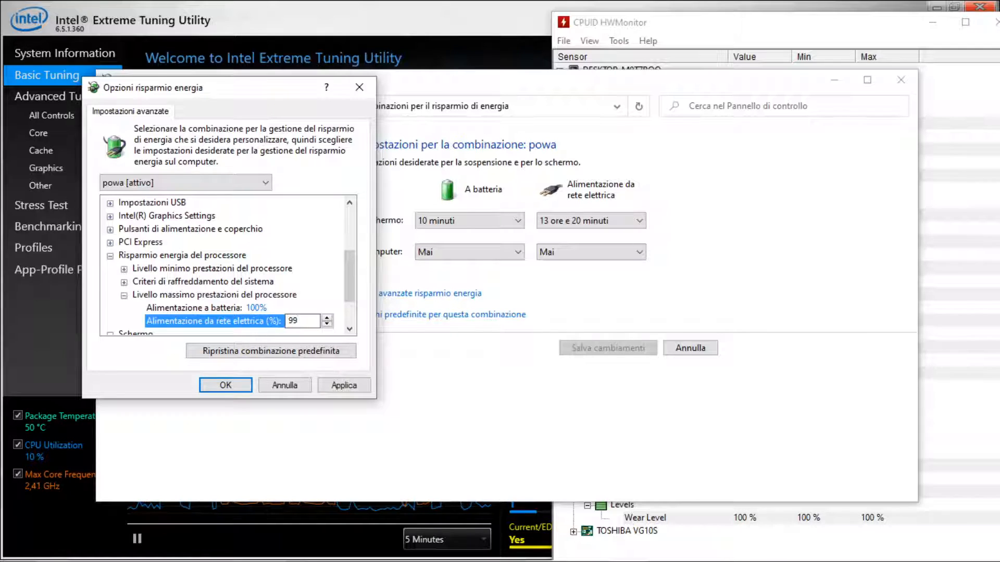
click(341, 385)
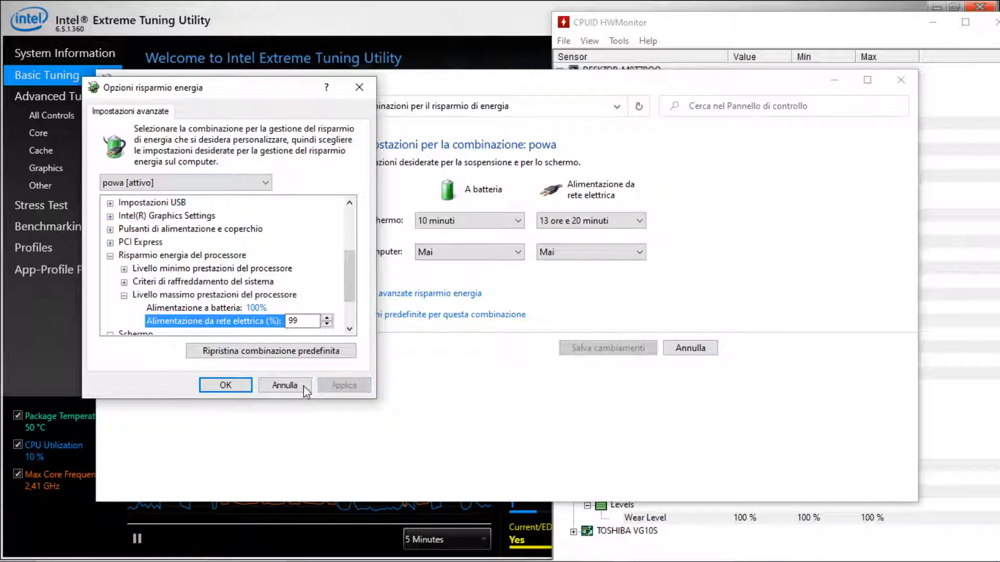
click(225, 385)
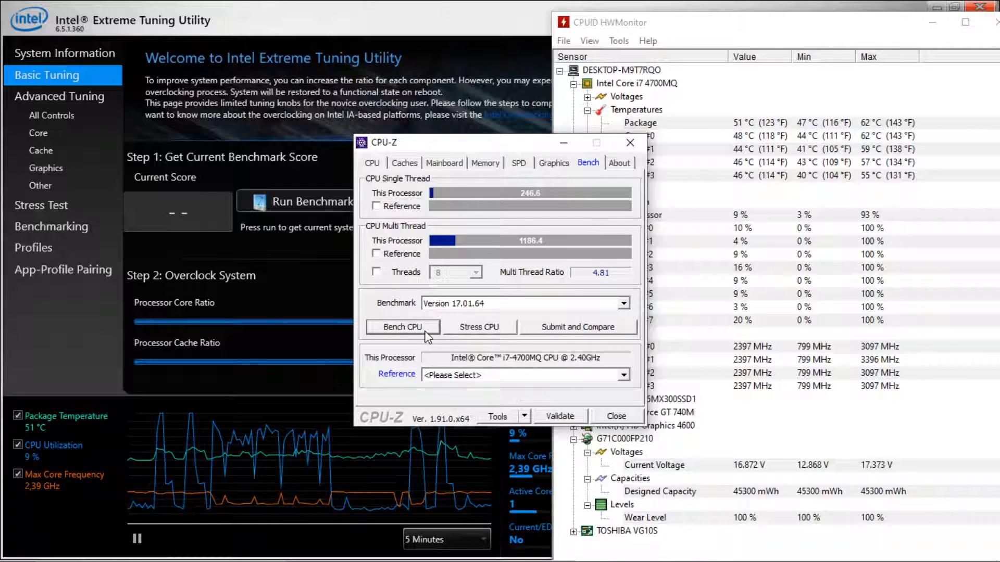
Rerun the CPU-Z benchmark under the edited power plan, checking HWMonitor's readings before reviewing the scores.
click(411, 329)
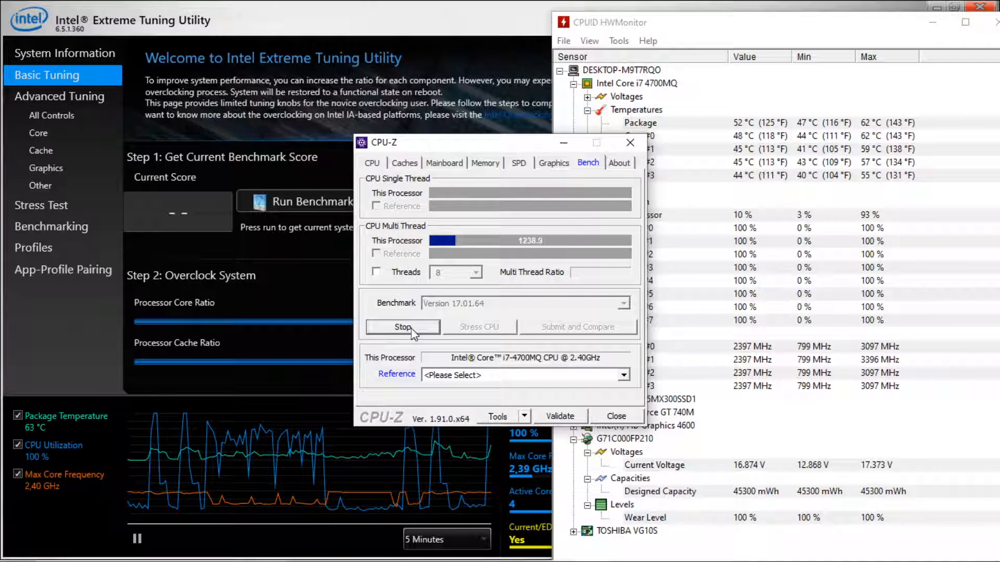
click(563, 142)
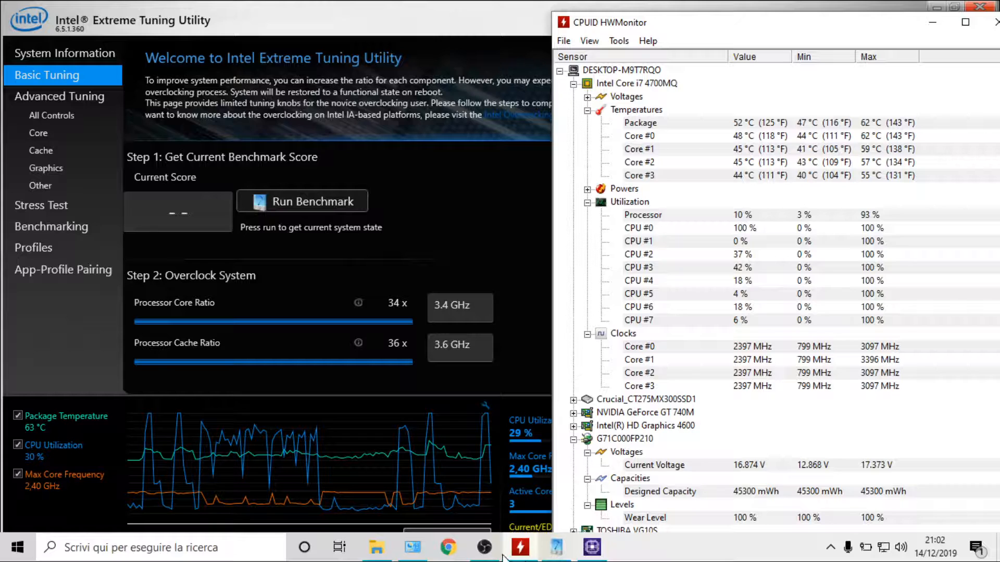
click(591, 552)
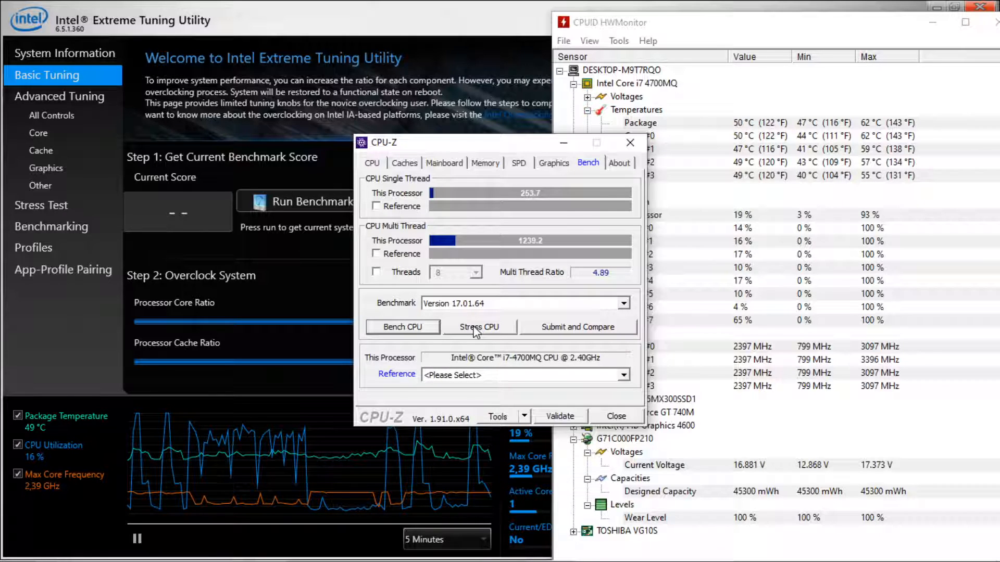
Check HWMonitor's clocks, then minimize HWMonitor and CPU-Z to return to Intel Extreme Tuning Utility.
click(792, 412)
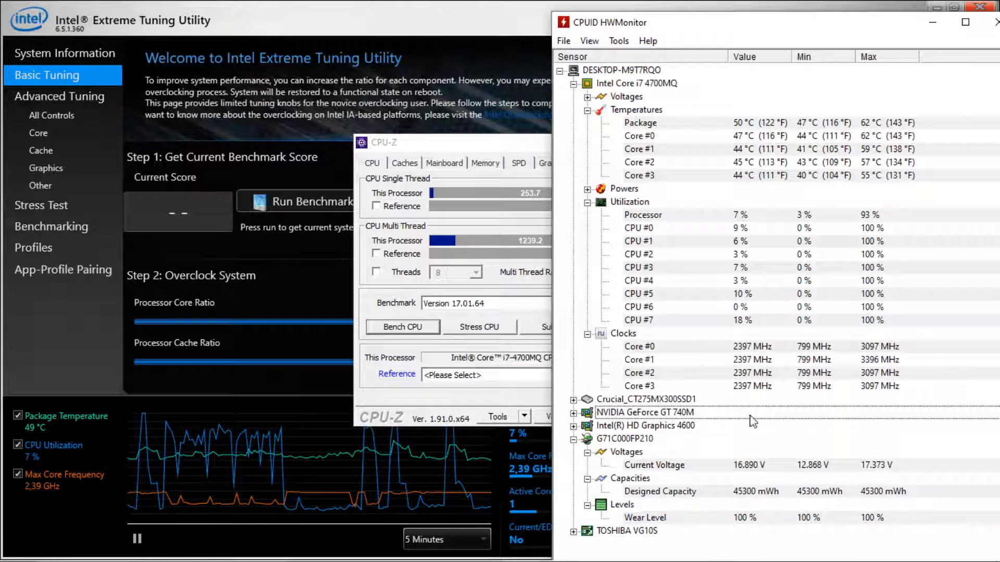
click(932, 22)
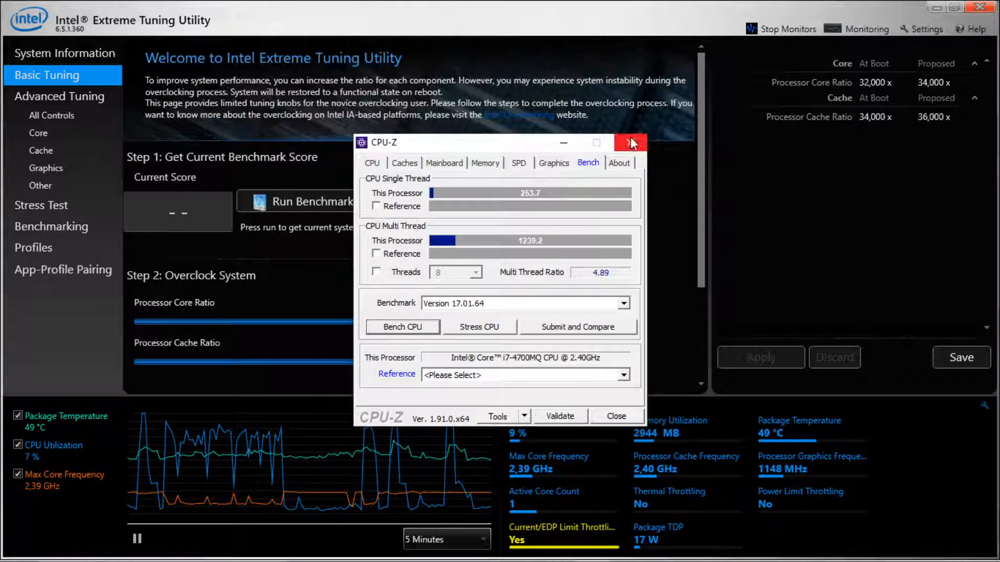
click(562, 142)
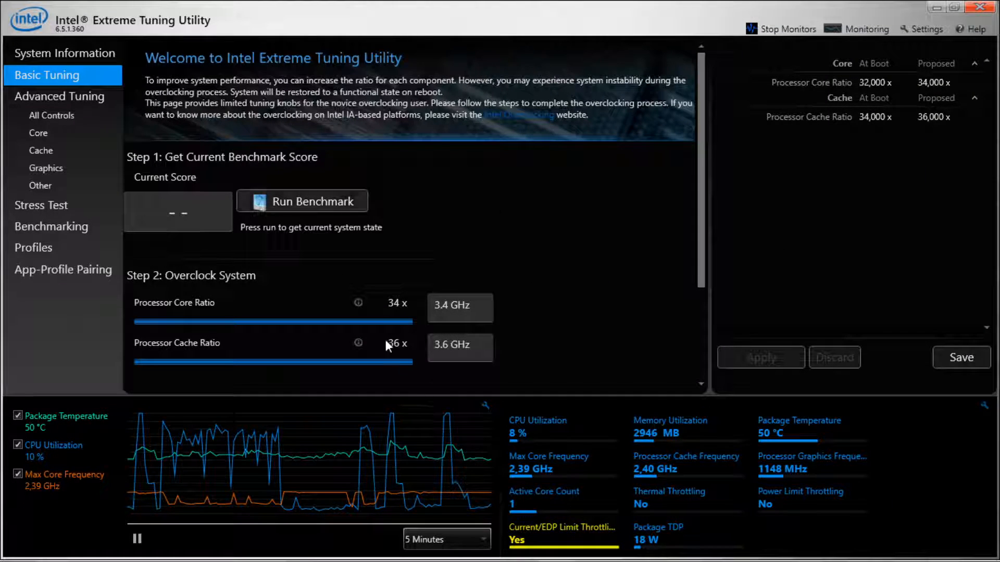